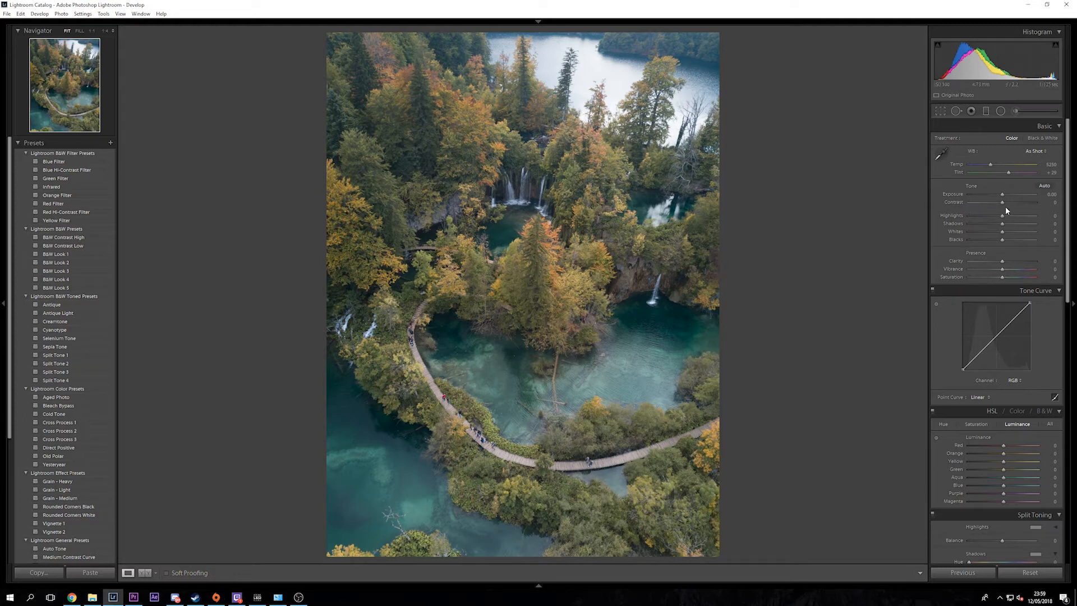
# Try out the Shadows adjustment on the lake photo and reset it to its default
pyautogui.moveTo(1003, 226); pyautogui.dragTo(1037, 225)
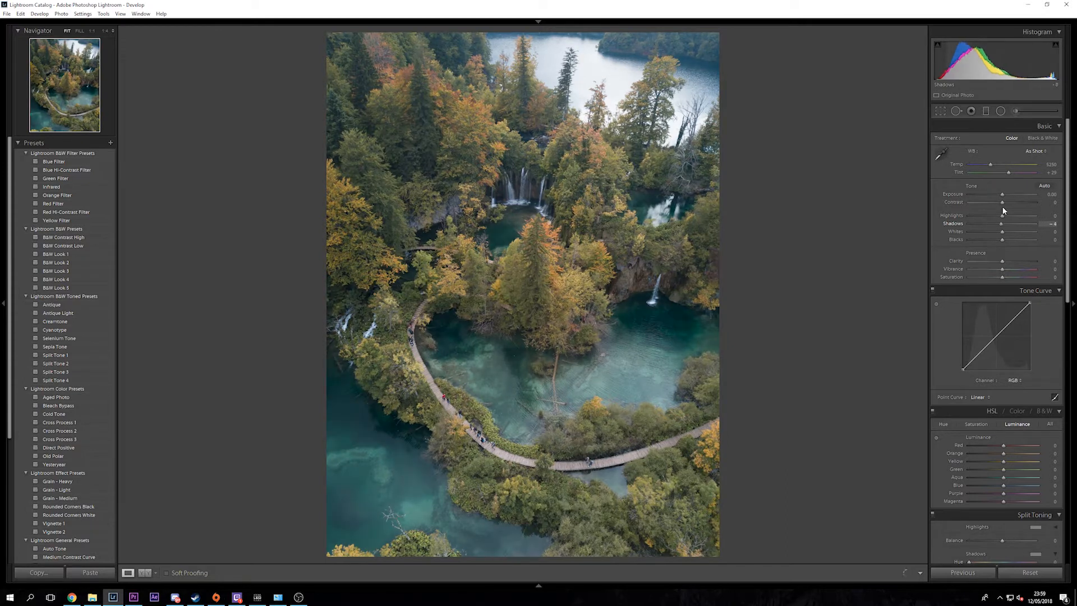
pyautogui.click(1005, 226)
pyautogui.doubleClick(1005, 226)
# Inspect the dark areas around the waterfalls and the pool at 1:1 magnification
pyautogui.click(638, 284)
pyautogui.click(629, 282)
pyautogui.click(525, 203)
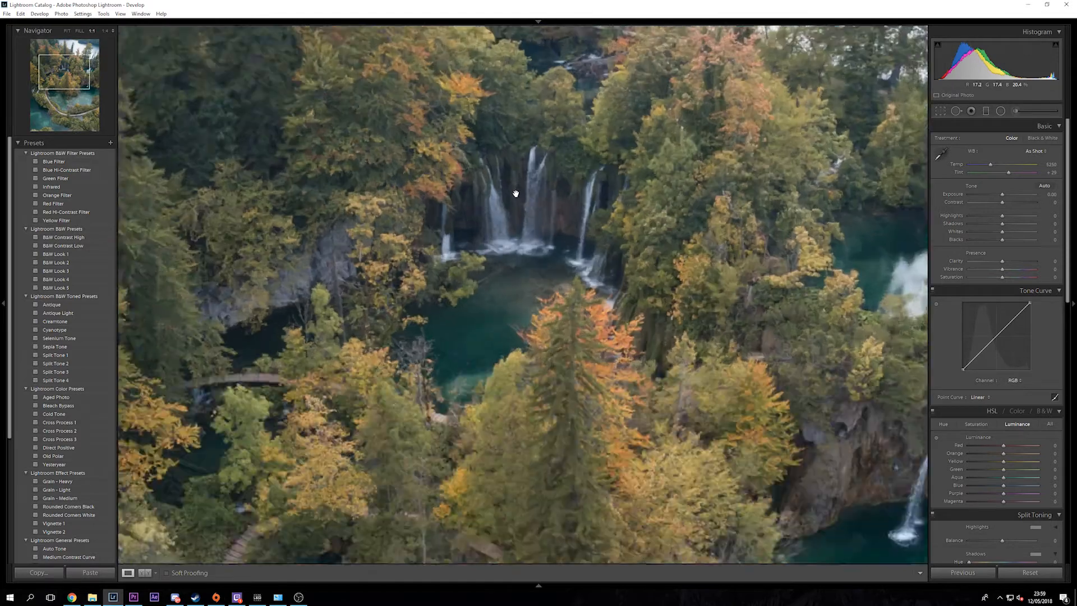
pyautogui.click(560, 244)
pyautogui.click(517, 308)
pyautogui.moveTo(516, 308); pyautogui.dragTo(381, 220)
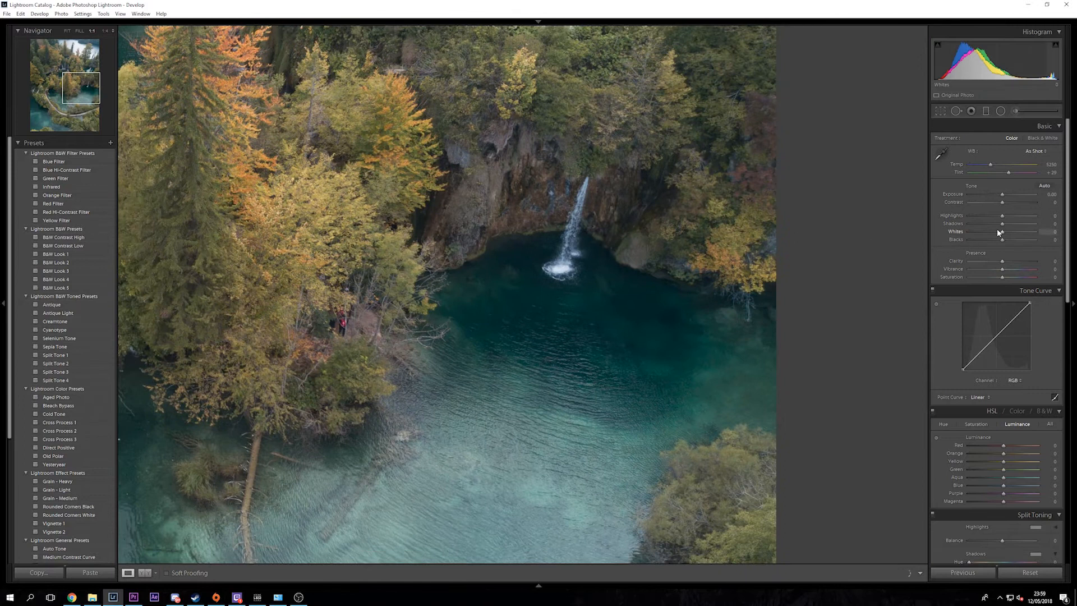
# Try Shadows at -11, check the trees and pool up close, and reset Shadows to its default
pyautogui.moveTo(1003, 224)
pyautogui.mouseDown()
pyautogui.moveTo(1049, 230)
pyautogui.moveTo(999, 224)
pyautogui.mouseUp()
pyautogui.click(438, 217)
pyautogui.click(552, 224)
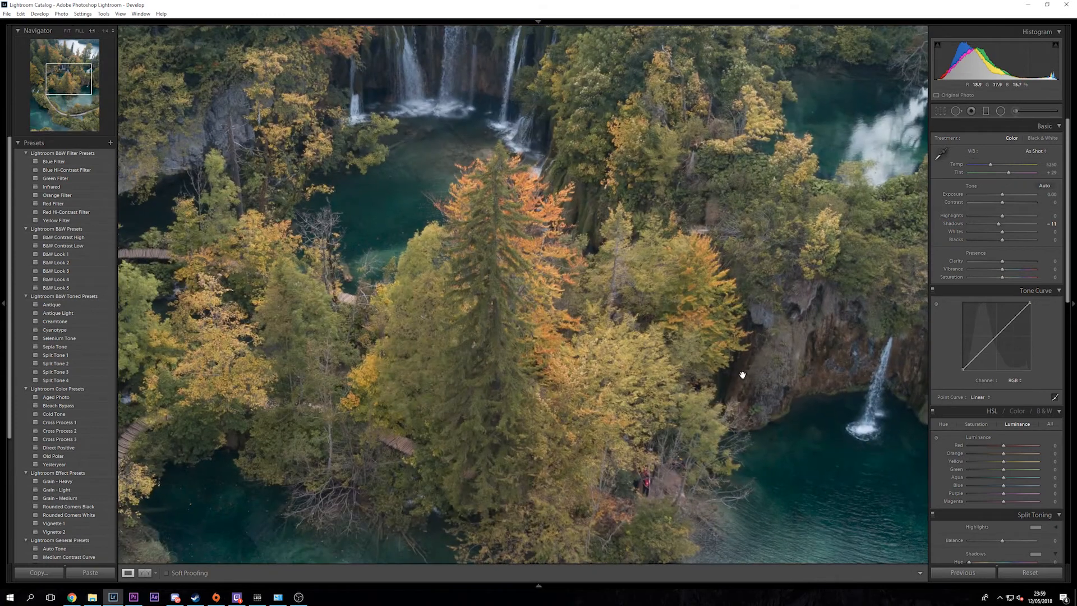
pyautogui.moveTo(460, 314); pyautogui.dragTo(744, 167)
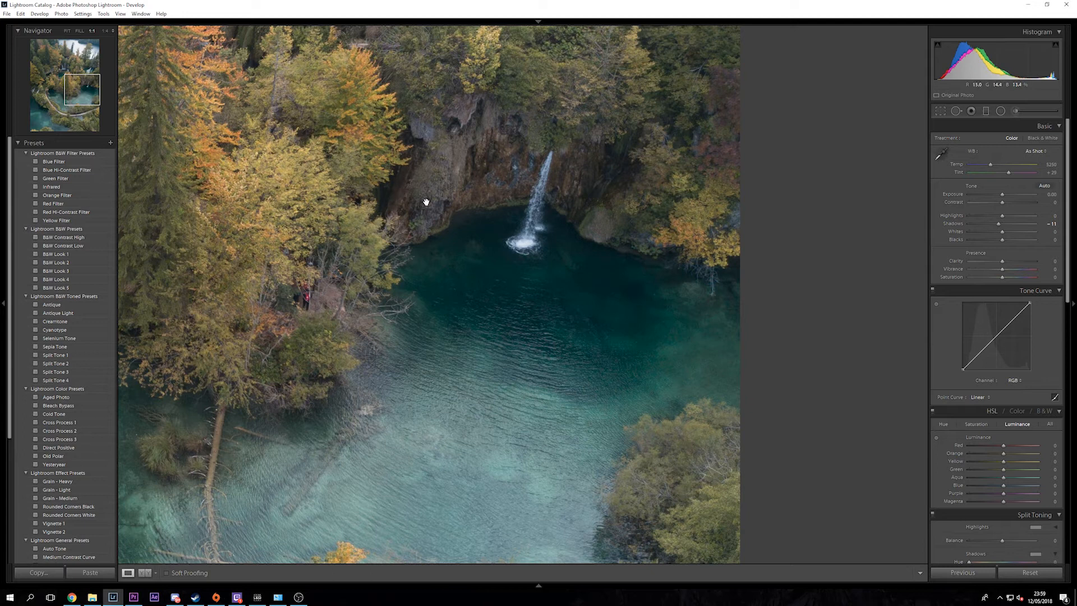
pyautogui.moveTo(998, 224)
pyautogui.mouseDown()
pyautogui.moveTo(1041, 227)
pyautogui.moveTo(1012, 227)
pyautogui.mouseUp()
pyautogui.doubleClick(1012, 227)
# Try Shadows at +100 on the whole photo and reduce it to +46
pyautogui.moveTo(1003, 228); pyautogui.dragTo(1035, 225)
pyautogui.press('z')
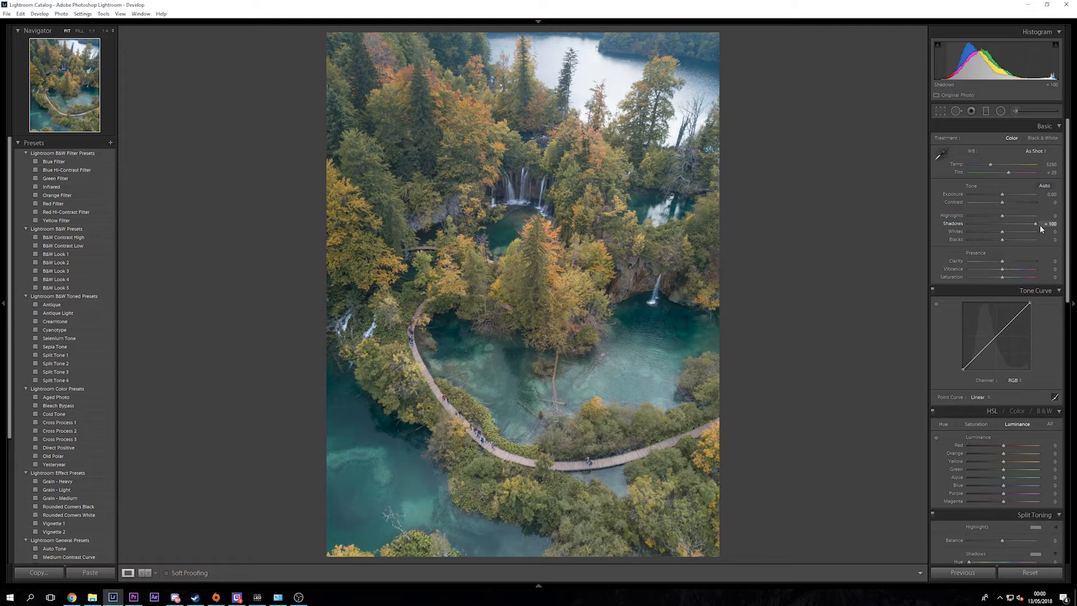
pyautogui.moveTo(1014, 225)
pyautogui.mouseDown()
pyautogui.moveTo(1003, 225)
pyautogui.moveTo(1026, 225)
pyautogui.moveTo(1016, 225)
pyautogui.mouseUp()
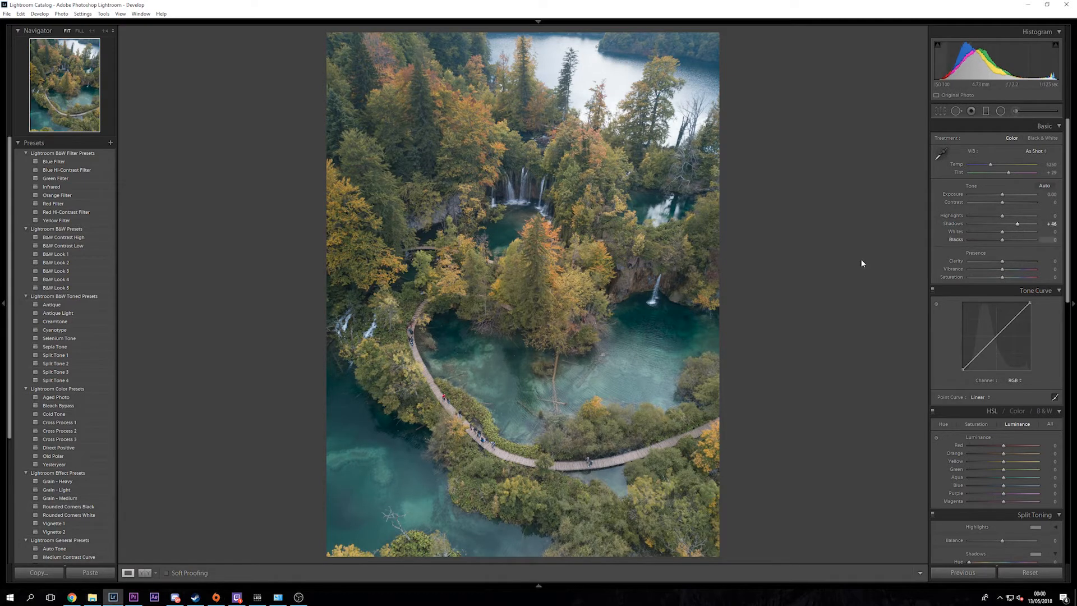
# Lower Blacks to -15 while viewing the small waterfall and pool close up
pyautogui.click(622, 255)
pyautogui.click(832, 228)
pyautogui.click(656, 284)
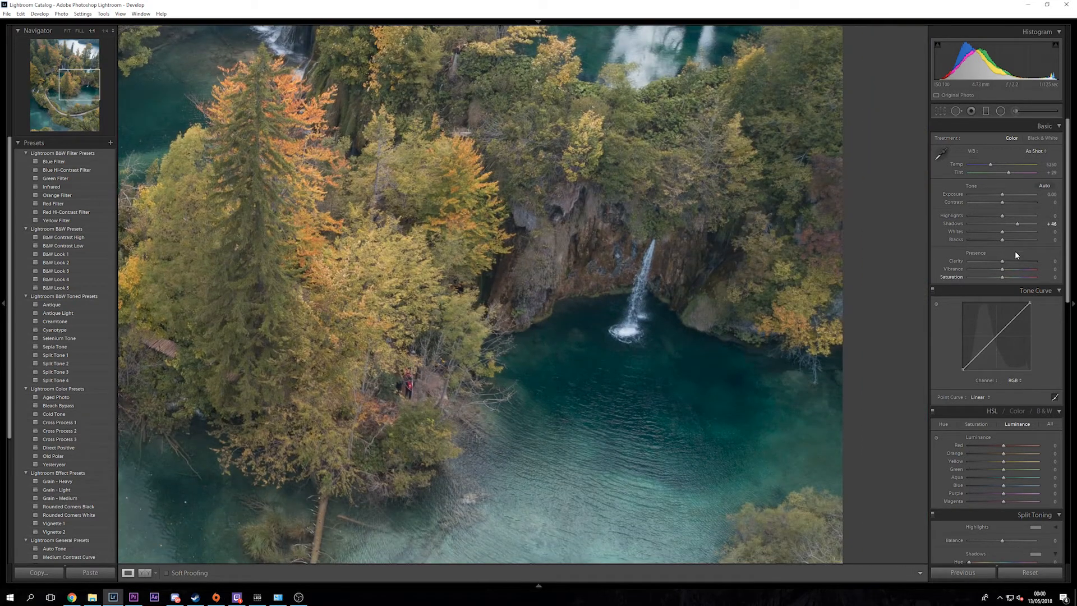
pyautogui.moveTo(1002, 240); pyautogui.dragTo(991, 242)
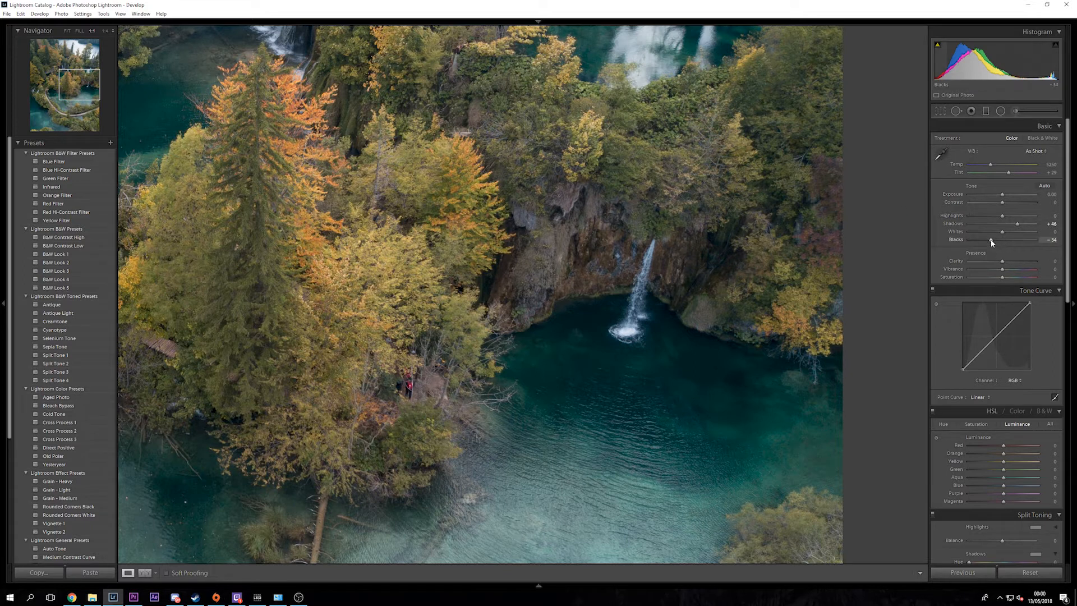
pyautogui.moveTo(991, 242); pyautogui.dragTo(998, 240)
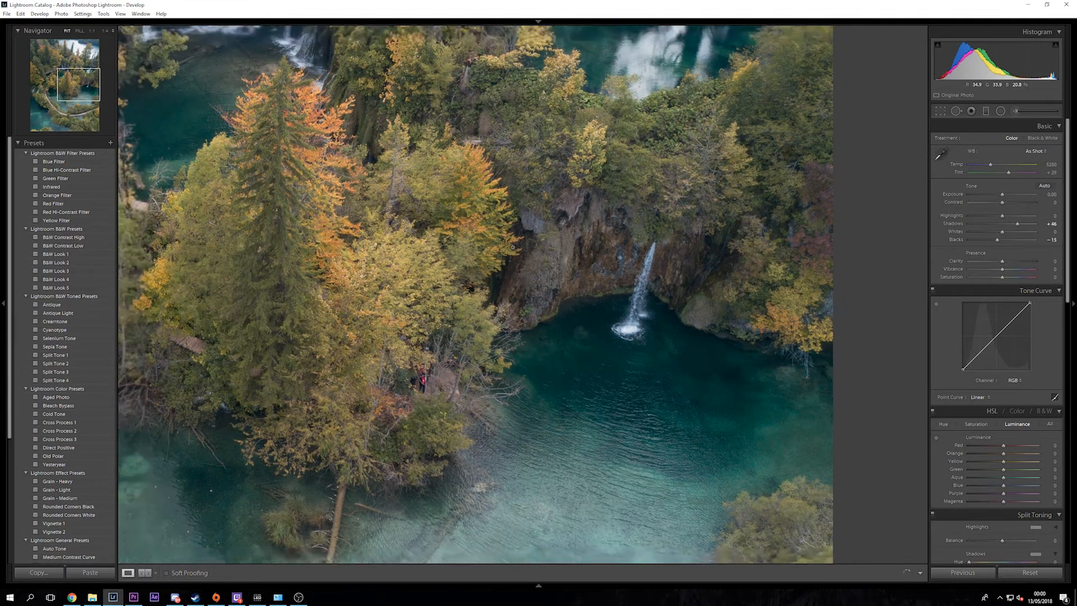
# Compare the before and after versions of the trees and pool area repeatedly at close range
pyautogui.hotkey('ctrl', '-')
pyautogui.click(627, 284)
pyautogui.press('\\')
pyautogui.press('\\')
pyautogui.press('\\')
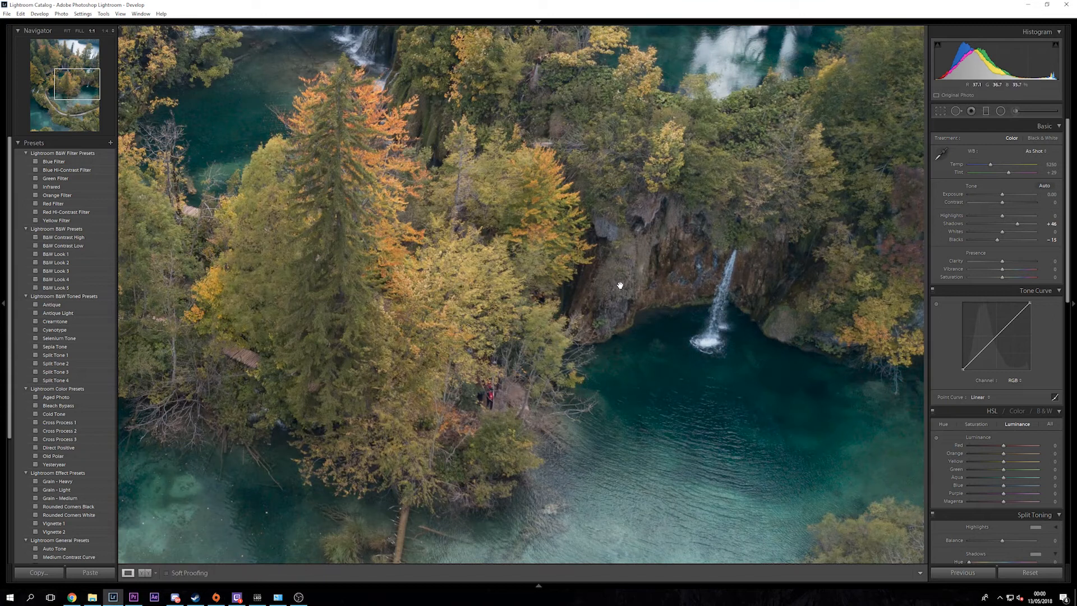
pyautogui.press('\\')
pyautogui.press('\\')
pyautogui.press('\\')
pyautogui.press('\\')
pyautogui.press('\\')
pyautogui.press('\\')
pyautogui.press('\\')
pyautogui.press('\\')
pyautogui.press('\\')
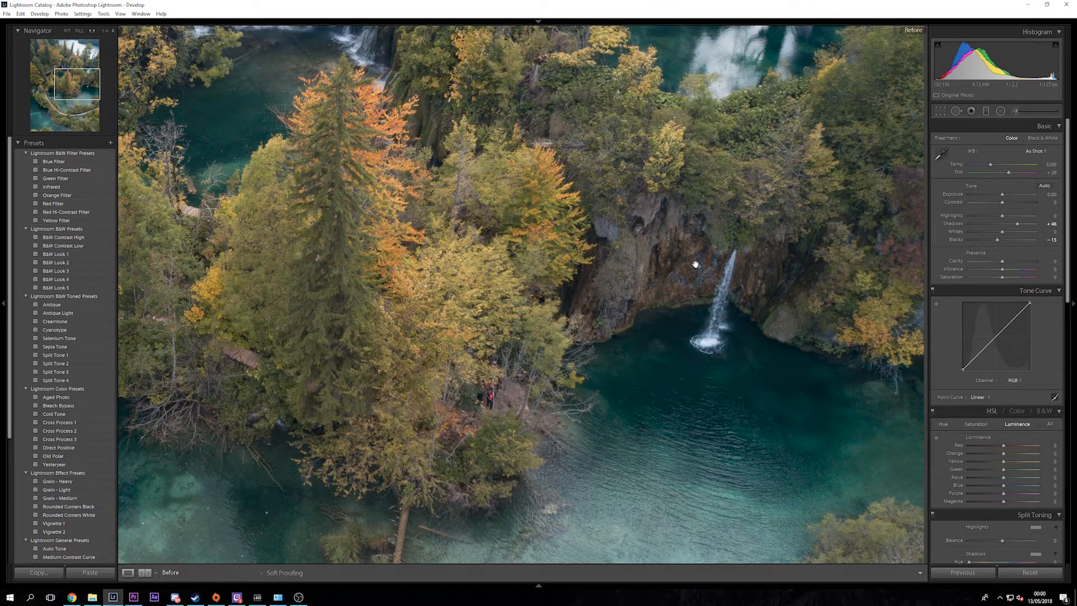
# Try Blacks at -100, check the crushed shadows, and bring Blacks back to -58
pyautogui.moveTo(997, 240); pyautogui.dragTo(926, 248)
pyautogui.press('z')
pyautogui.click(676, 311)
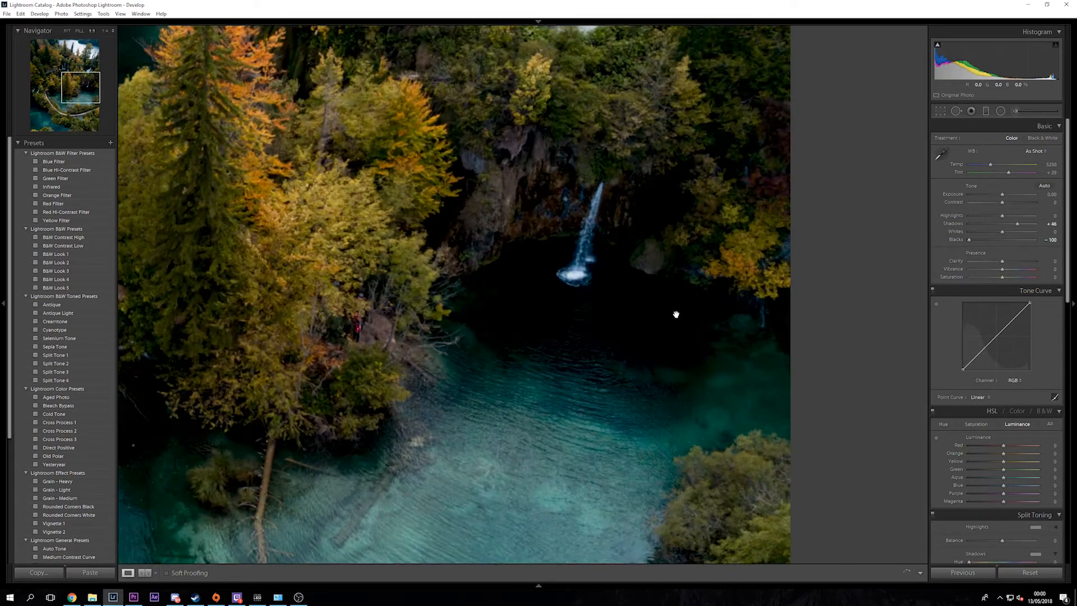
pyautogui.click(551, 291)
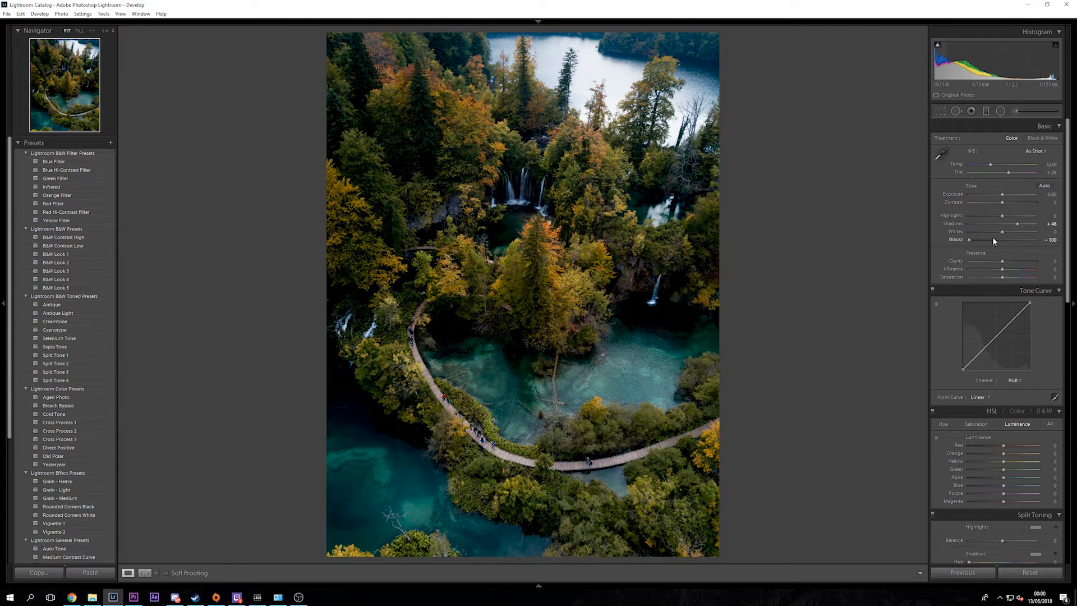
pyautogui.moveTo(970, 241)
pyautogui.mouseDown()
pyautogui.moveTo(1003, 244)
pyautogui.moveTo(985, 242)
pyautogui.mouseUp()
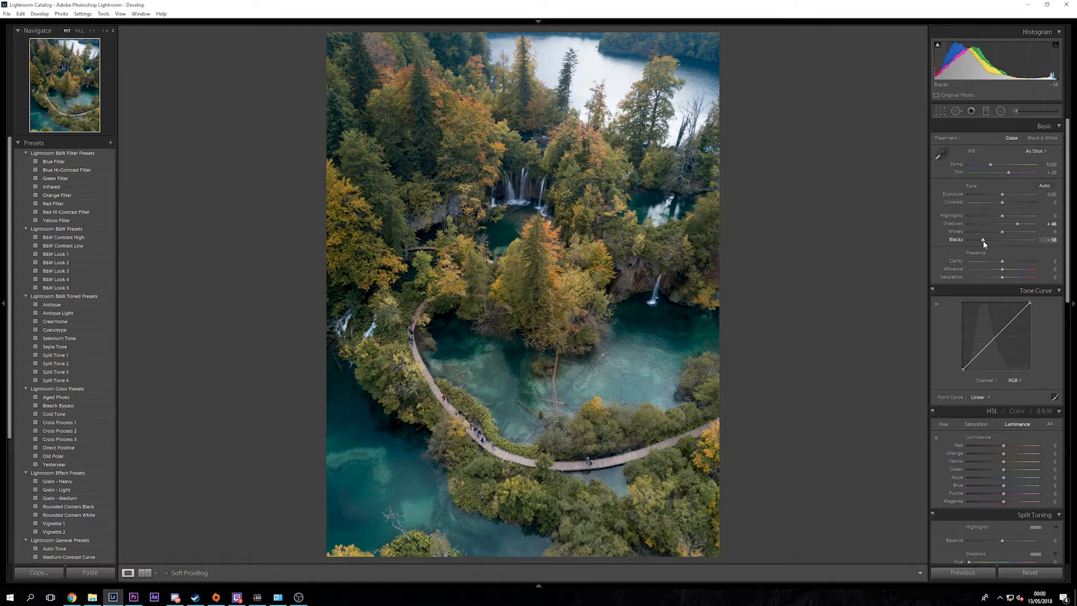
# Compare the before and after versions of the photo, both close up and as a whole
pyautogui.click(616, 293)
pyautogui.press('\\')
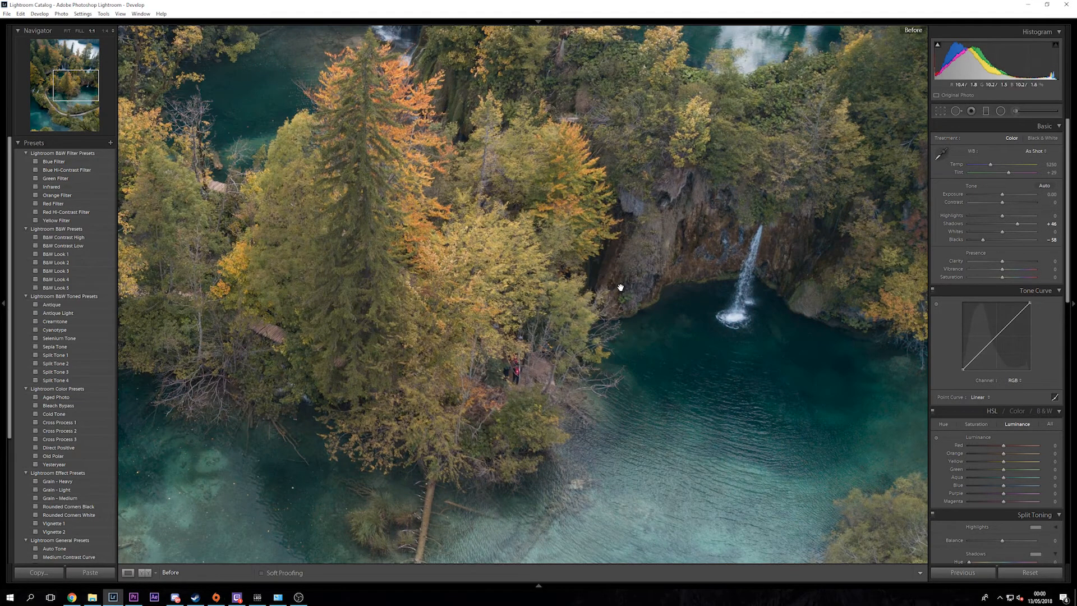
pyautogui.click(618, 288)
pyautogui.press('\\')
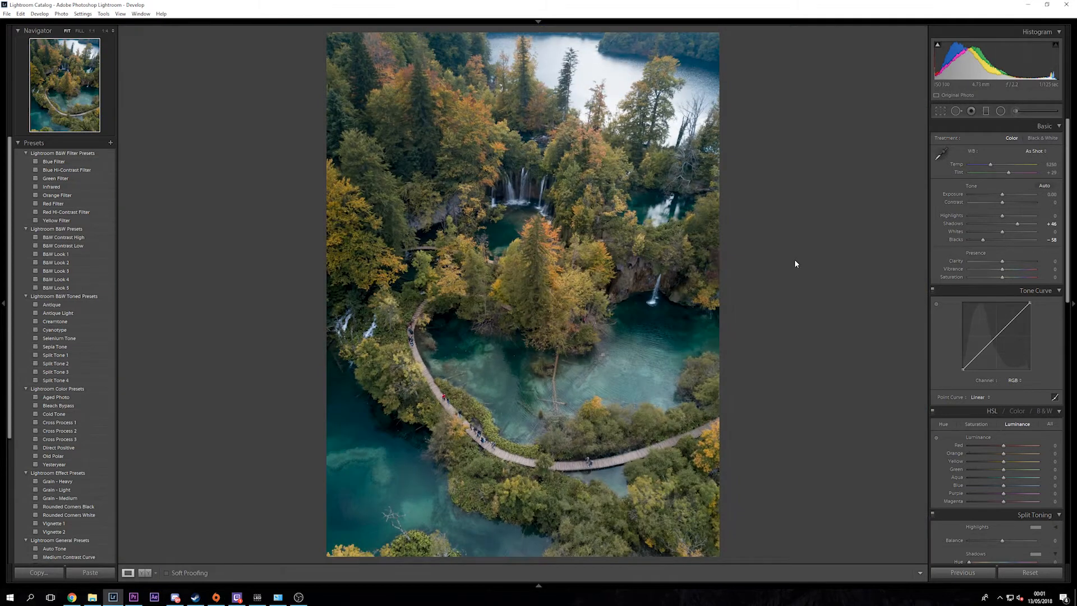
pyautogui.press('\\')
pyautogui.press('\\')
pyautogui.press('\\')
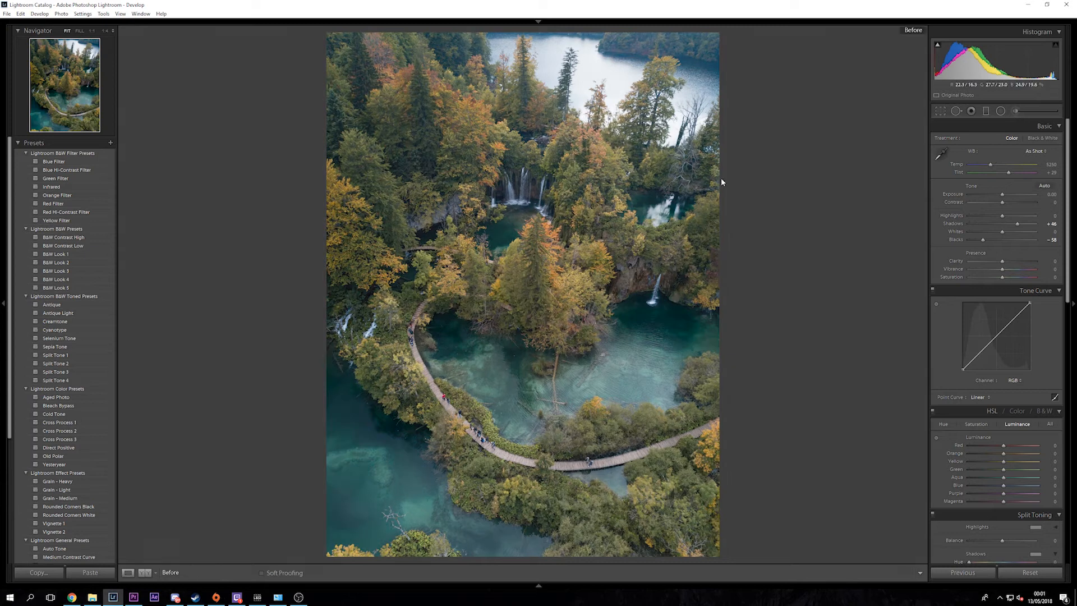
pyautogui.press('\\')
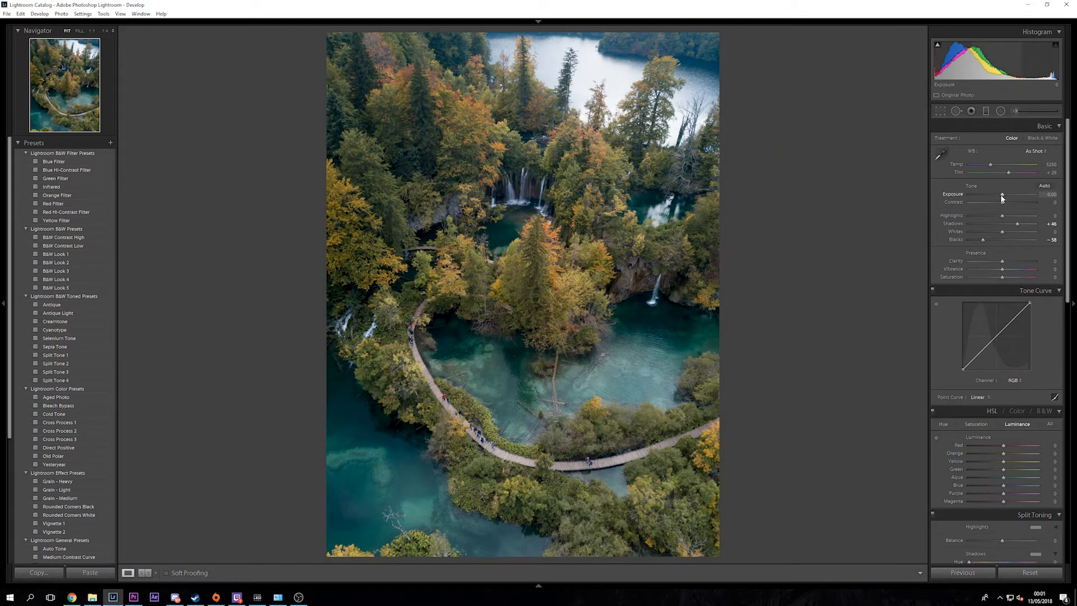
# Set the photo's Exposure to +0.25
pyautogui.moveTo(1003, 194); pyautogui.dragTo(1004, 194)
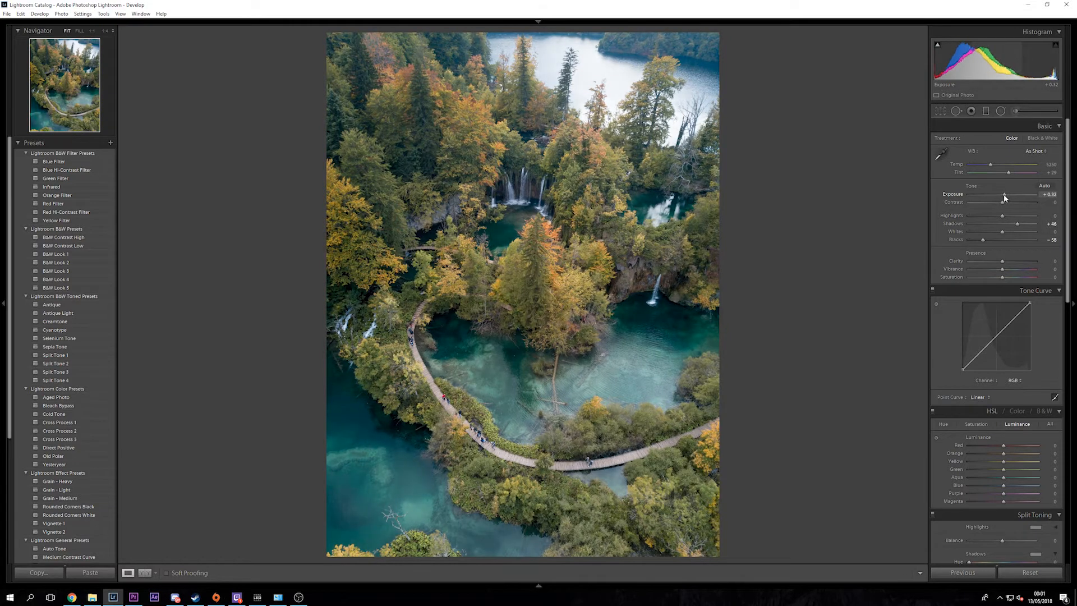
pyautogui.click(1049, 194)
pyautogui.press('BackSpace')
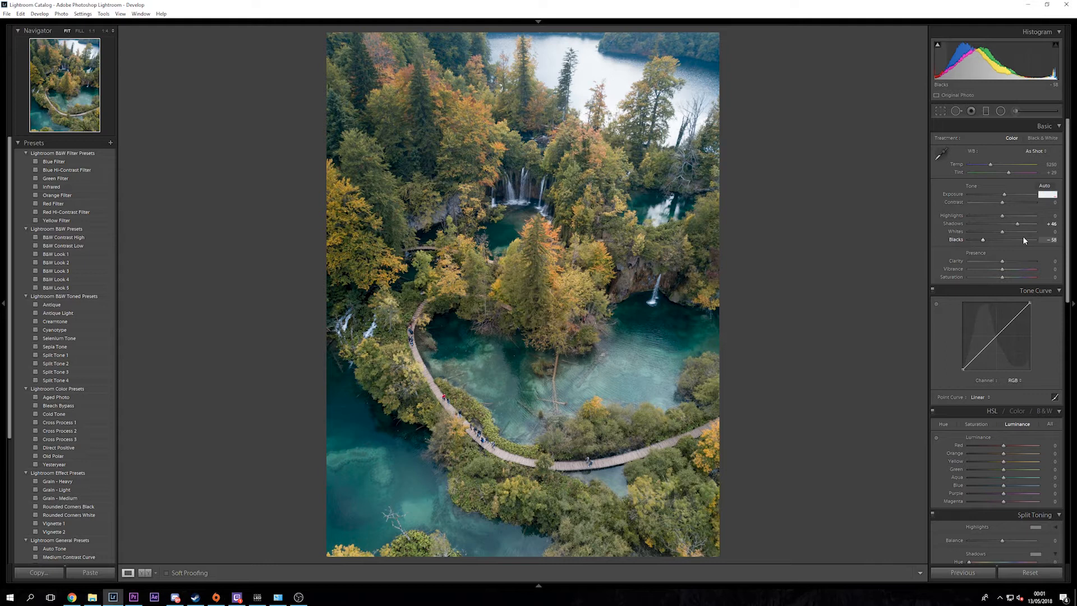
pyautogui.write('0.25')
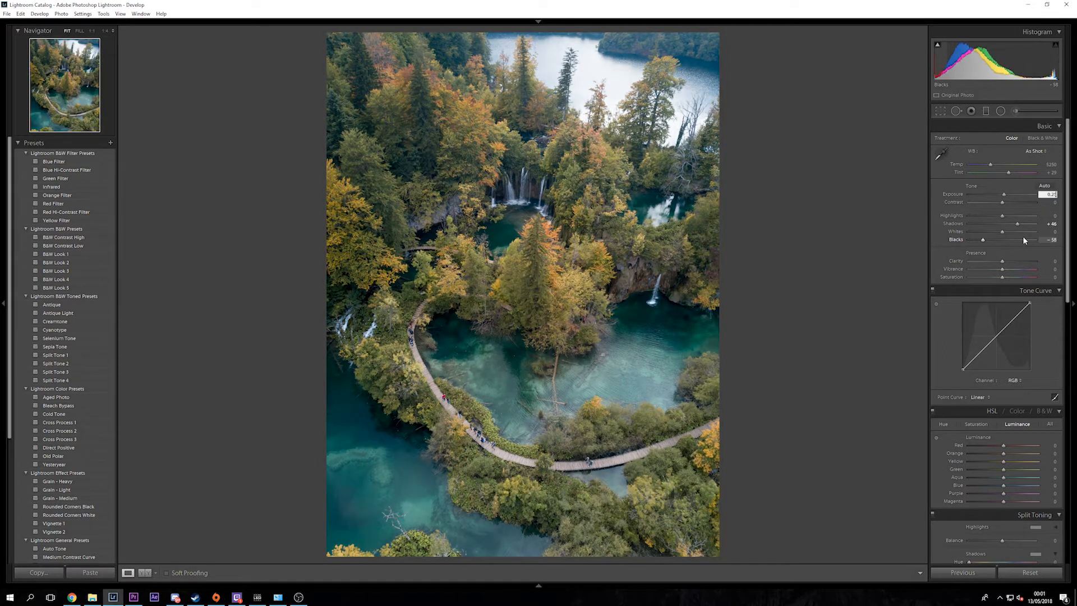
pyautogui.press('Return')
# Reduce Shadows to +32 while checking the trees and pool close up
pyautogui.click(581, 266)
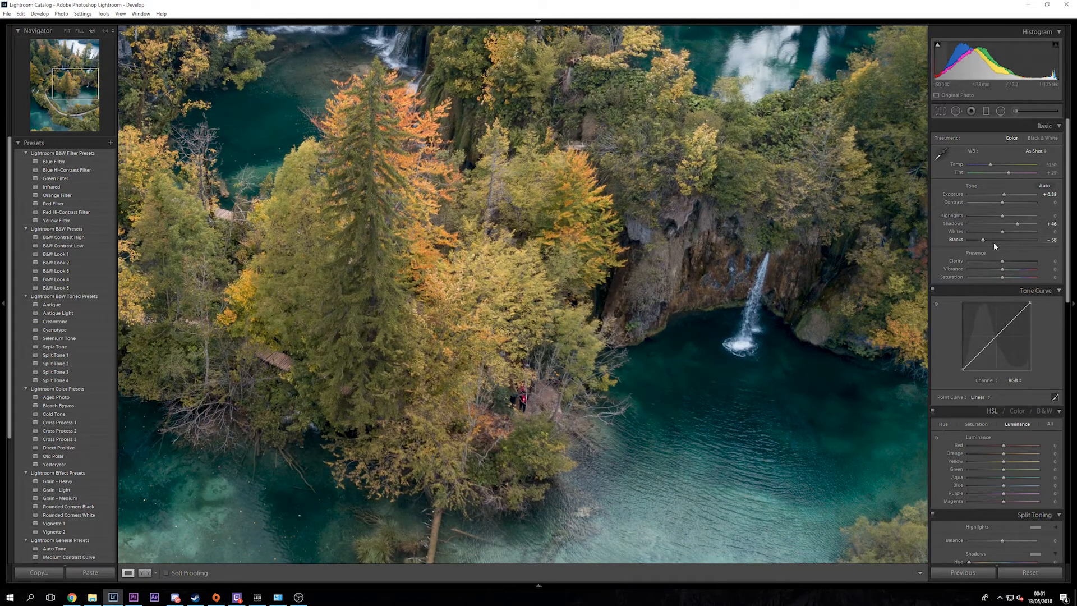
pyautogui.moveTo(1018, 225); pyautogui.dragTo(1013, 223)
pyautogui.click(785, 228)
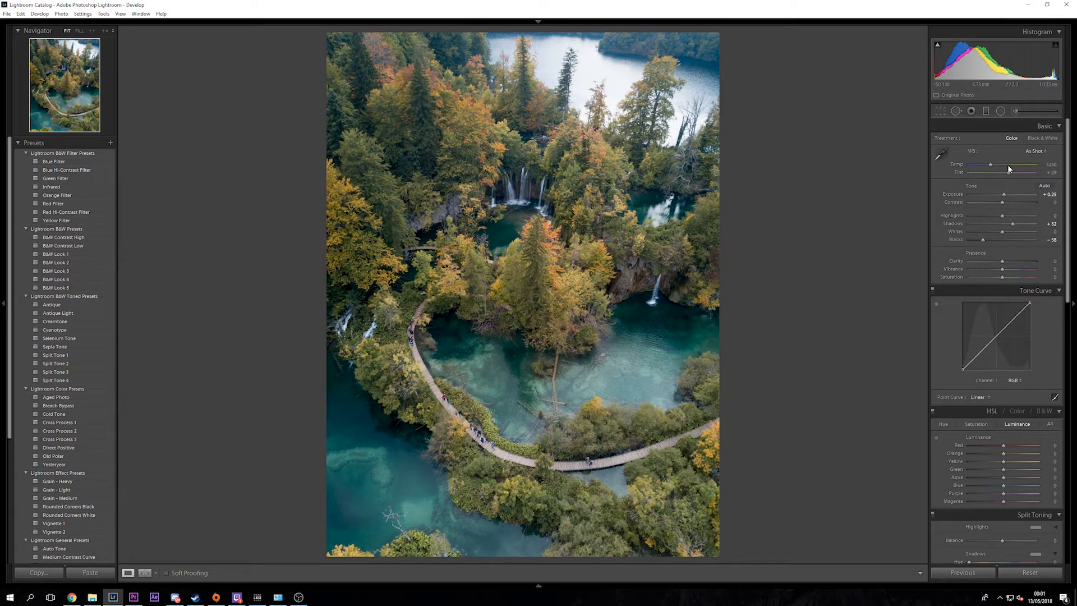
# Set Contrast to +19 and Blacks to -66
pyautogui.scroll(-3, 1000, 408)
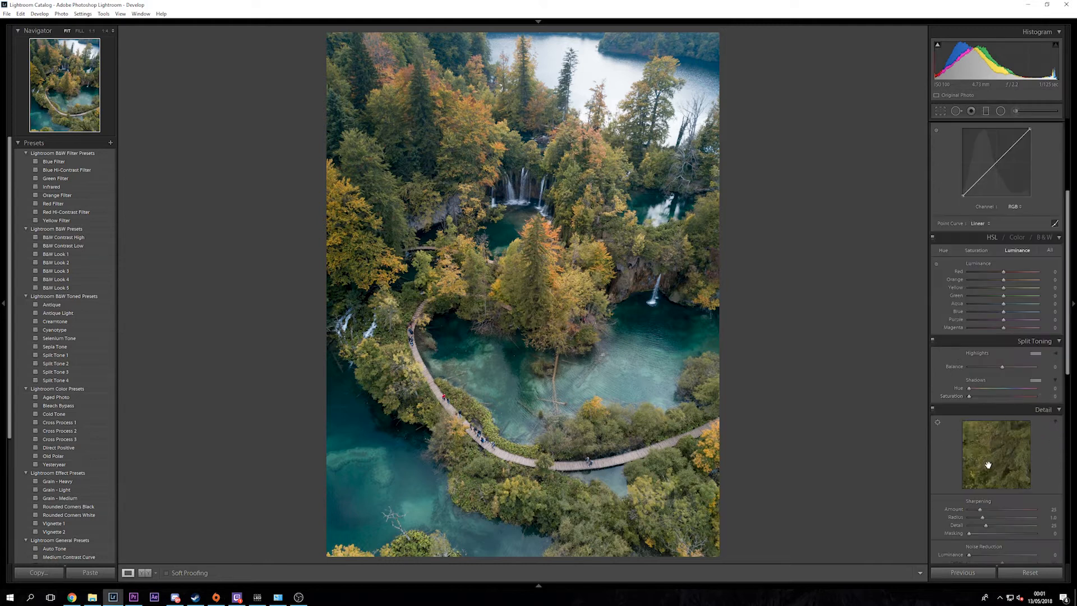
pyautogui.scroll(3, 996, 337)
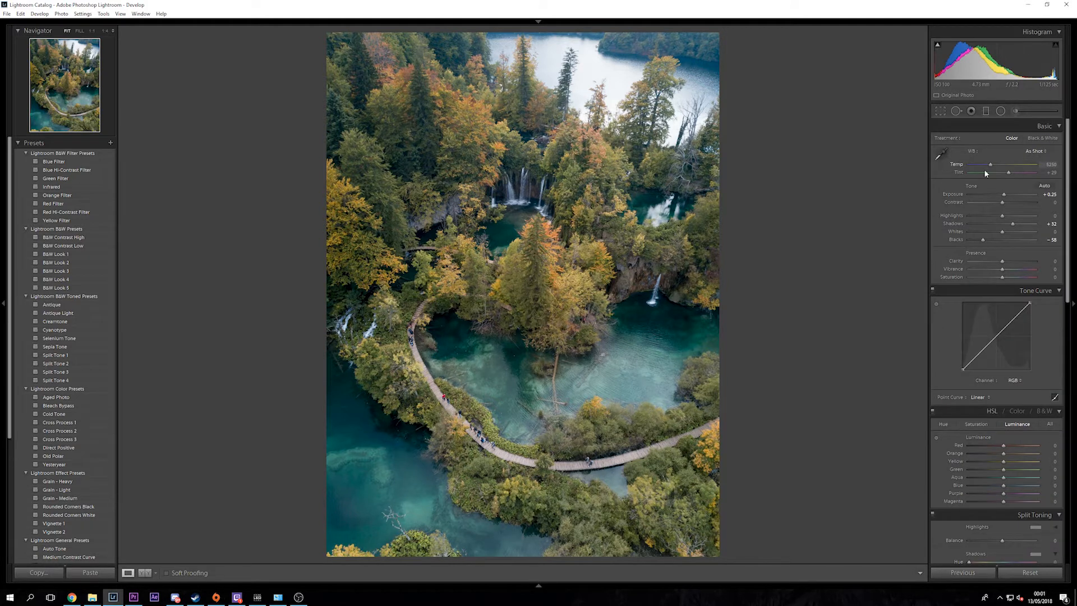
pyautogui.scroll(-2, 992, 229)
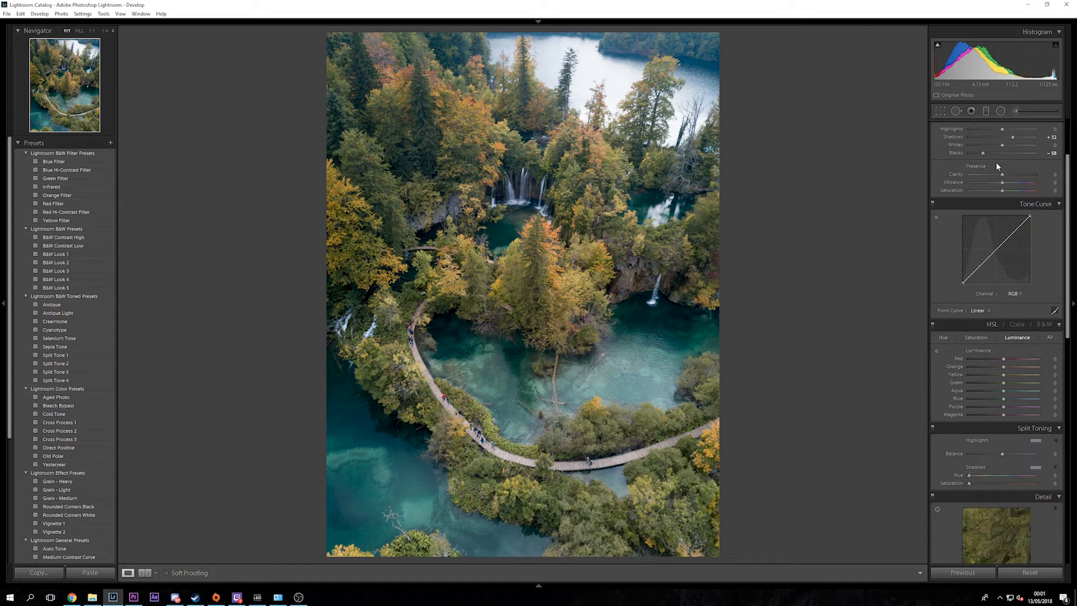
pyautogui.scroll(2, 986, 416)
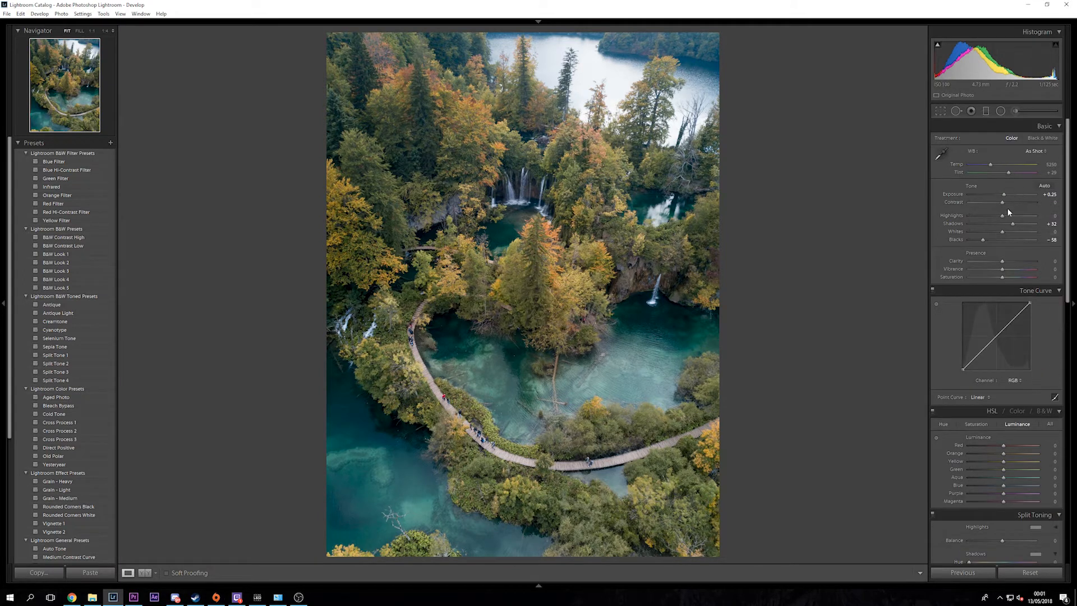
pyautogui.moveTo(1003, 203)
pyautogui.mouseDown()
pyautogui.moveTo(1037, 203)
pyautogui.moveTo(1010, 205)
pyautogui.mouseUp()
pyautogui.moveTo(610, 204); pyautogui.dragTo(611, 204)
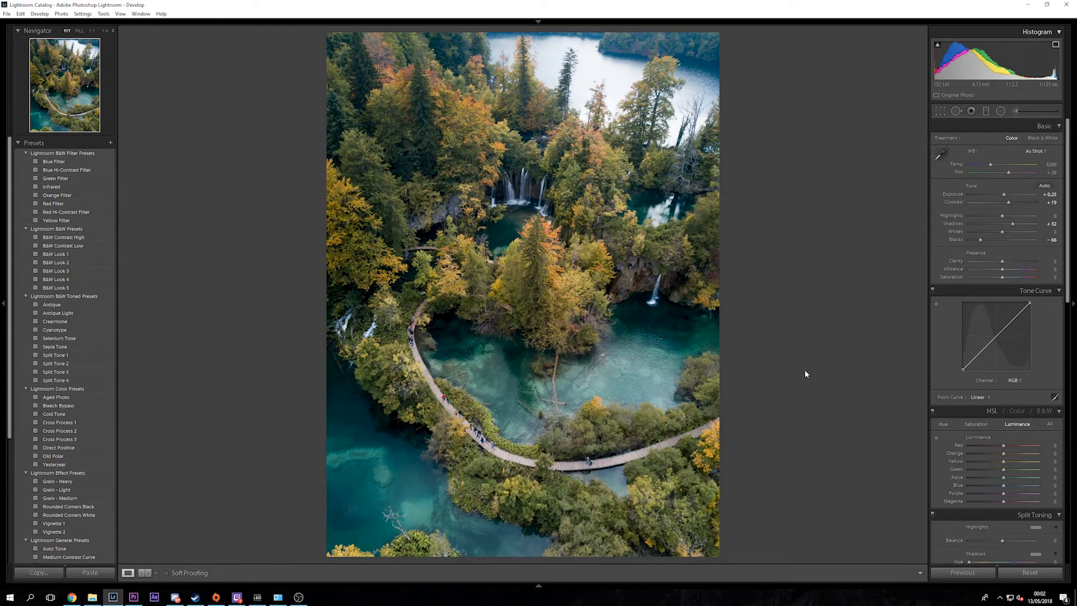
# Compare the before and after versions of the whole photo and inspect the waterfalls and the dark lake water close up
pyautogui.press('\\')
pyautogui.press('z')
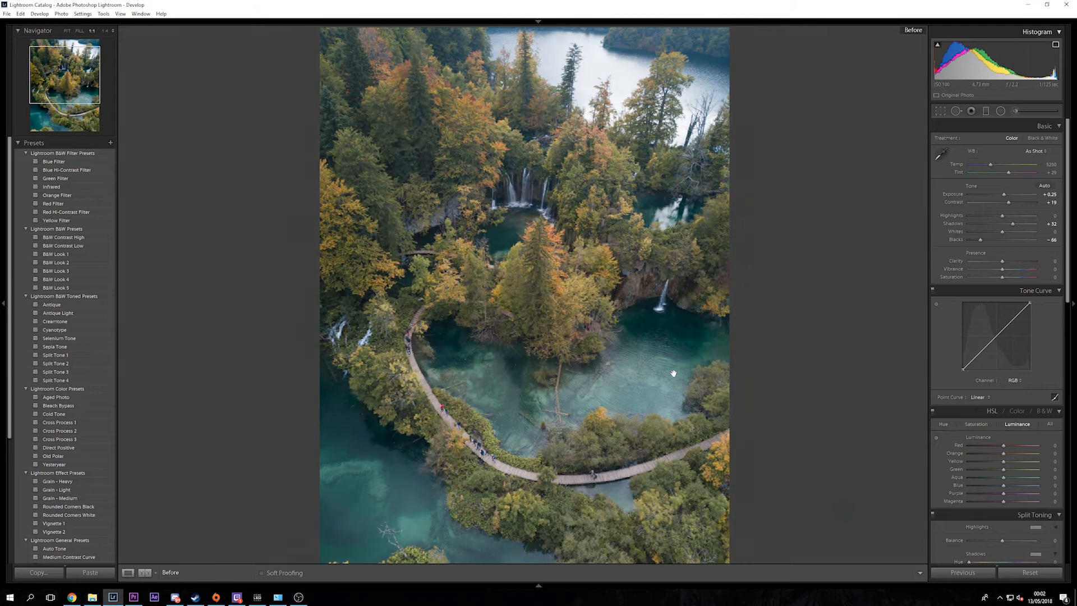
pyautogui.press('z')
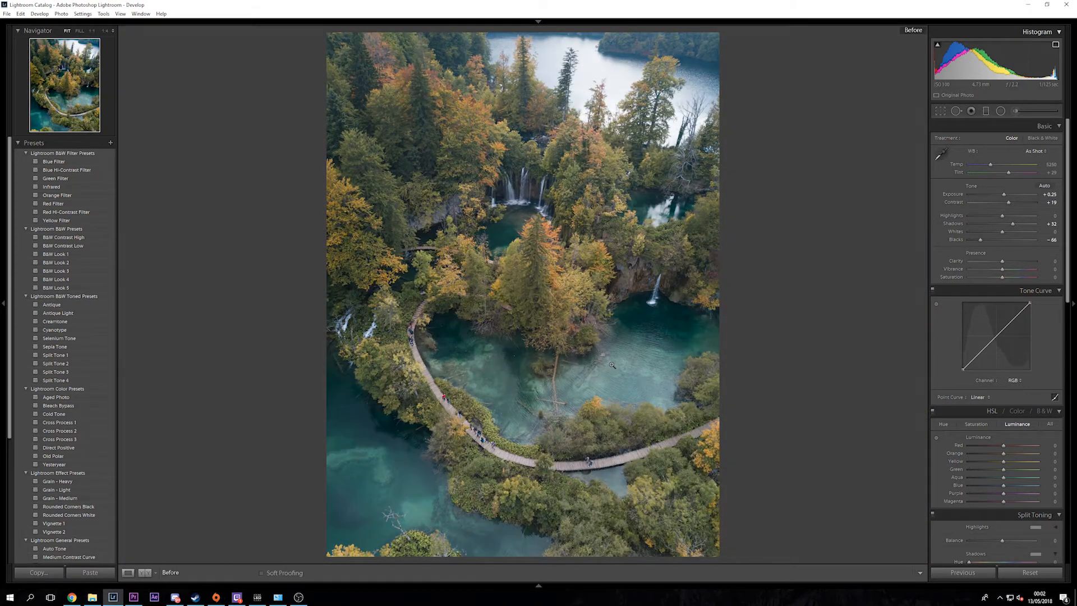
pyautogui.press('\\')
pyautogui.press('\\')
pyautogui.click(556, 214)
pyautogui.moveTo(496, 264); pyautogui.dragTo(599, 231)
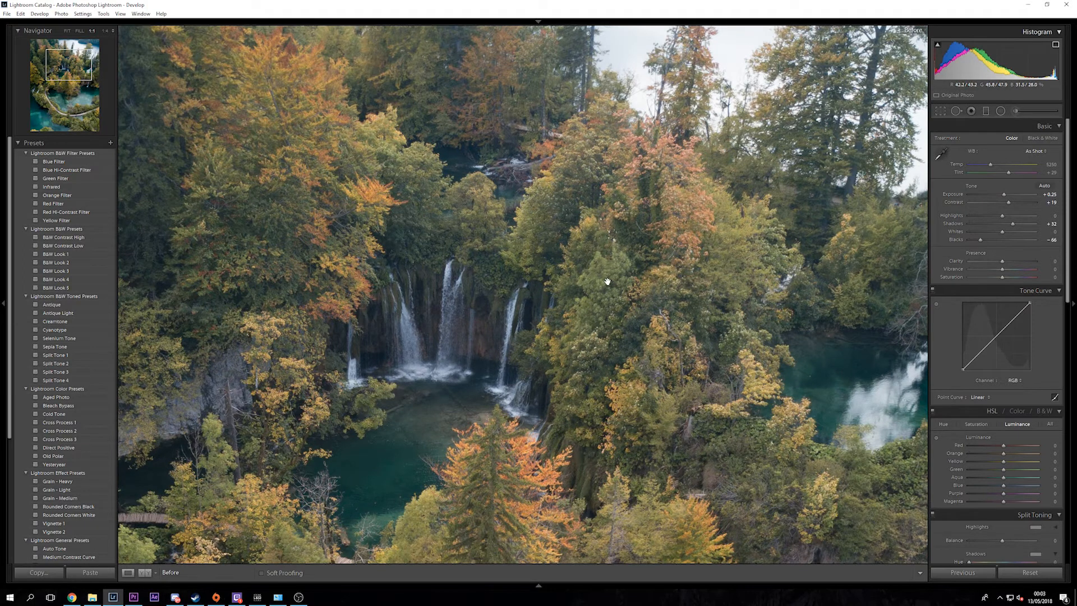
pyautogui.press('\\')
pyautogui.press('z')
pyautogui.press('\\')
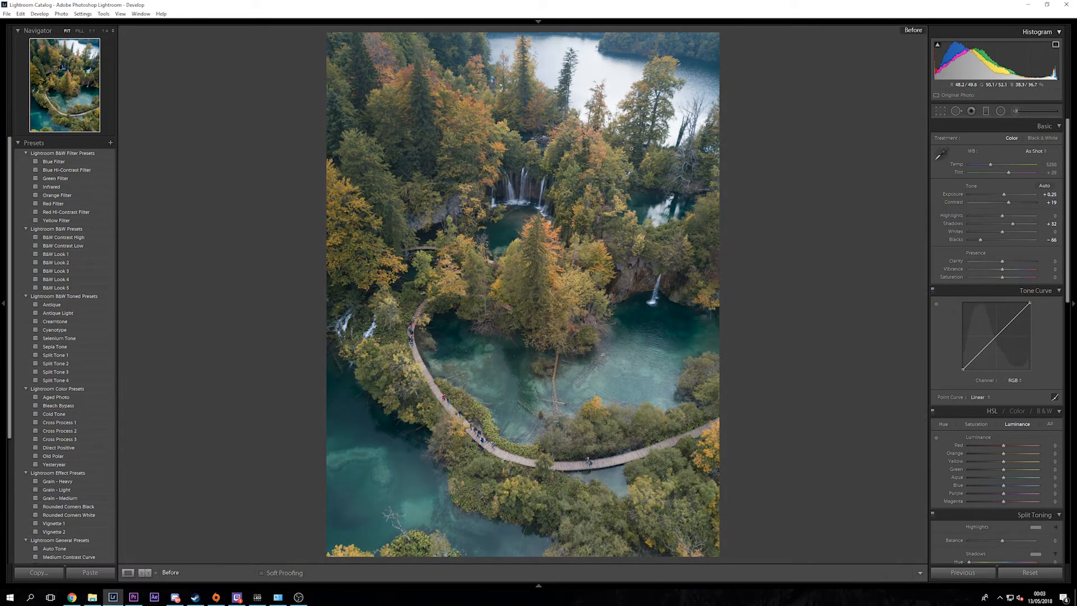
pyautogui.press('\\')
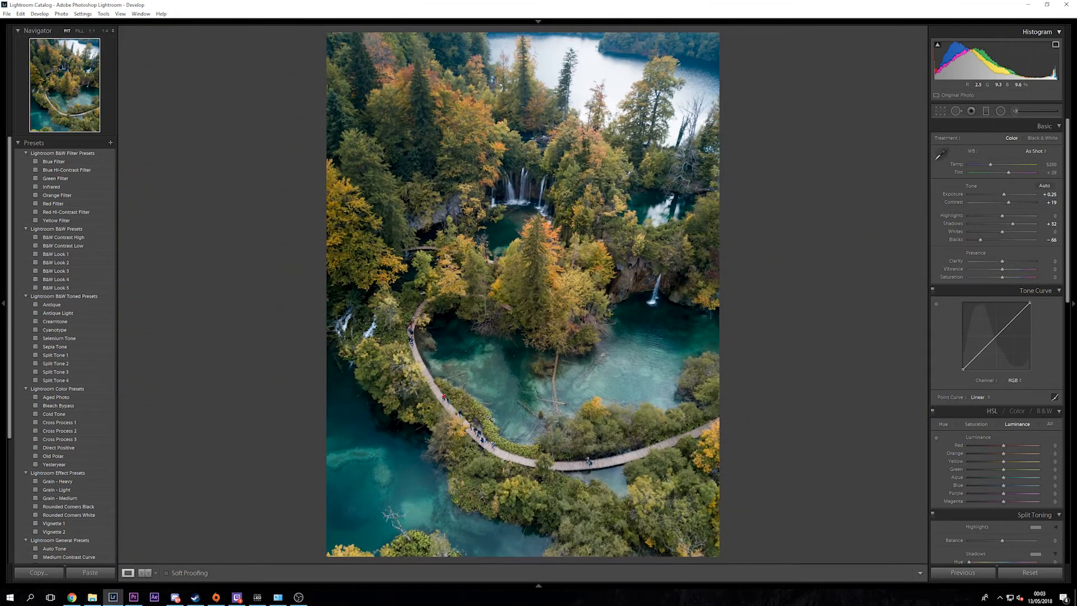
pyautogui.click(354, 459)
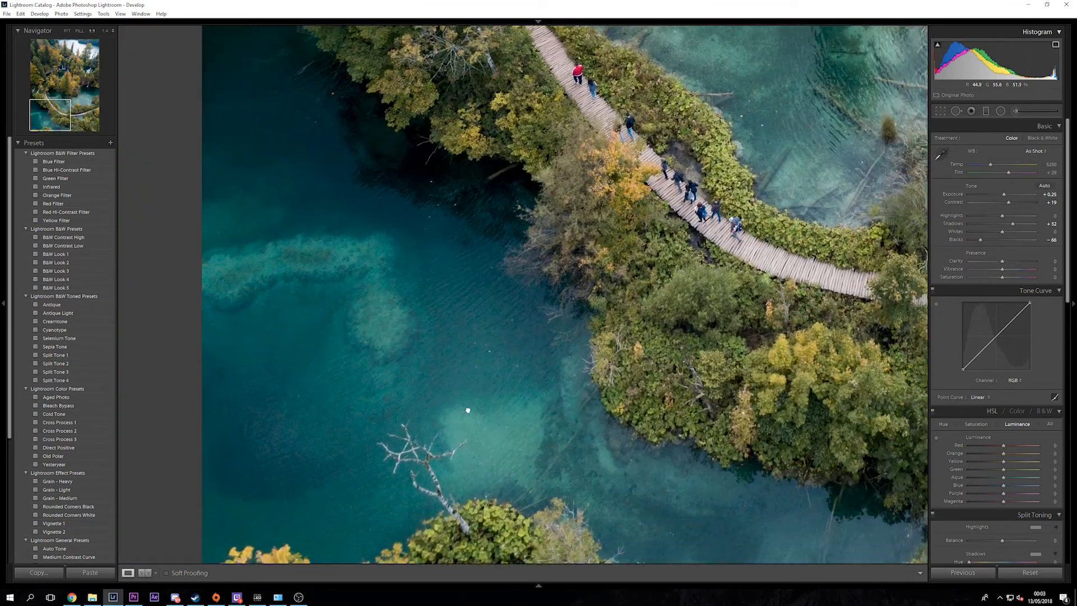
# Compare the before and after versions of the lower lake close up and of the whole photo
pyautogui.moveTo(468, 410); pyautogui.dragTo(457, 373)
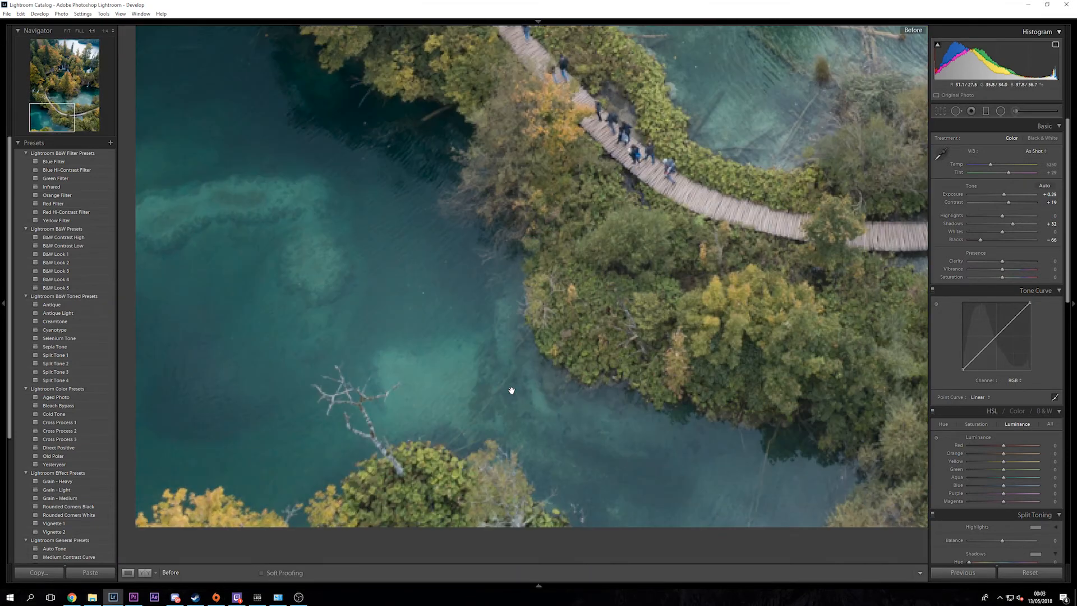
pyautogui.click(515, 371)
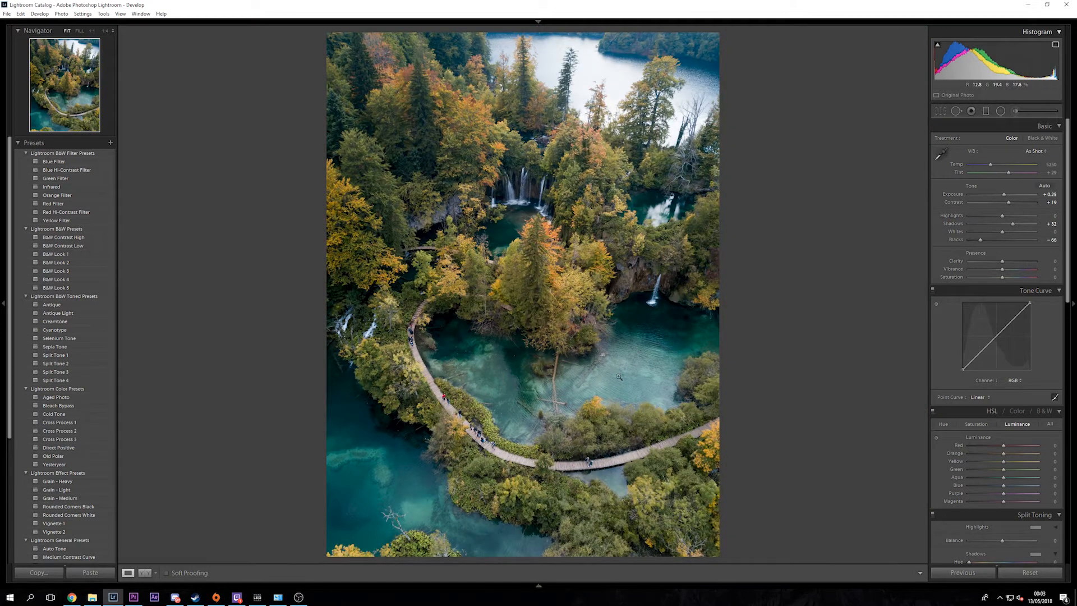
pyautogui.scroll(-3, 937, 446)
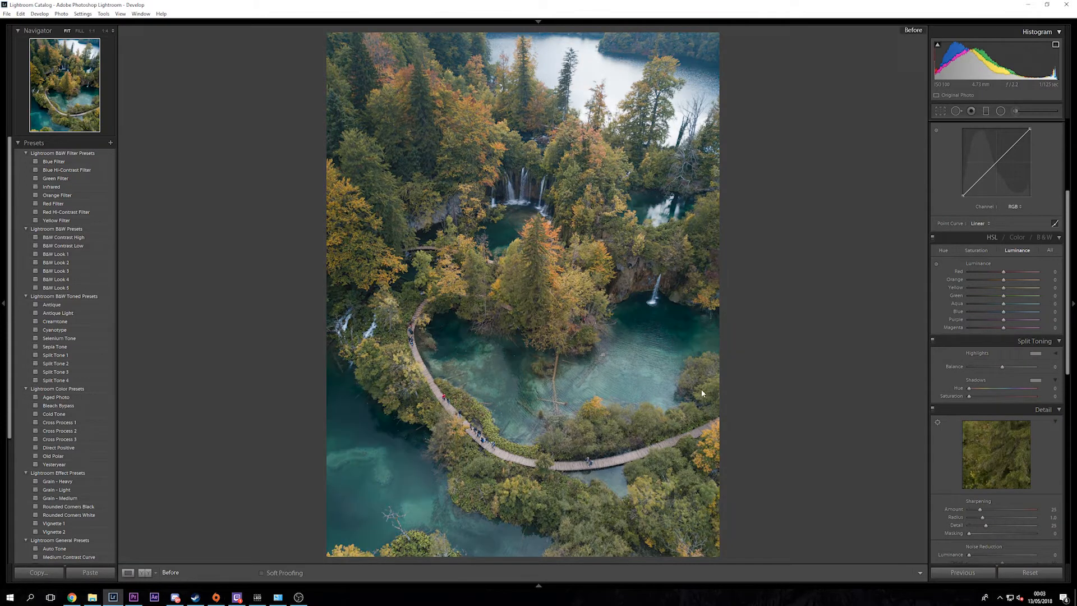
pyautogui.scroll(2, 967, 423)
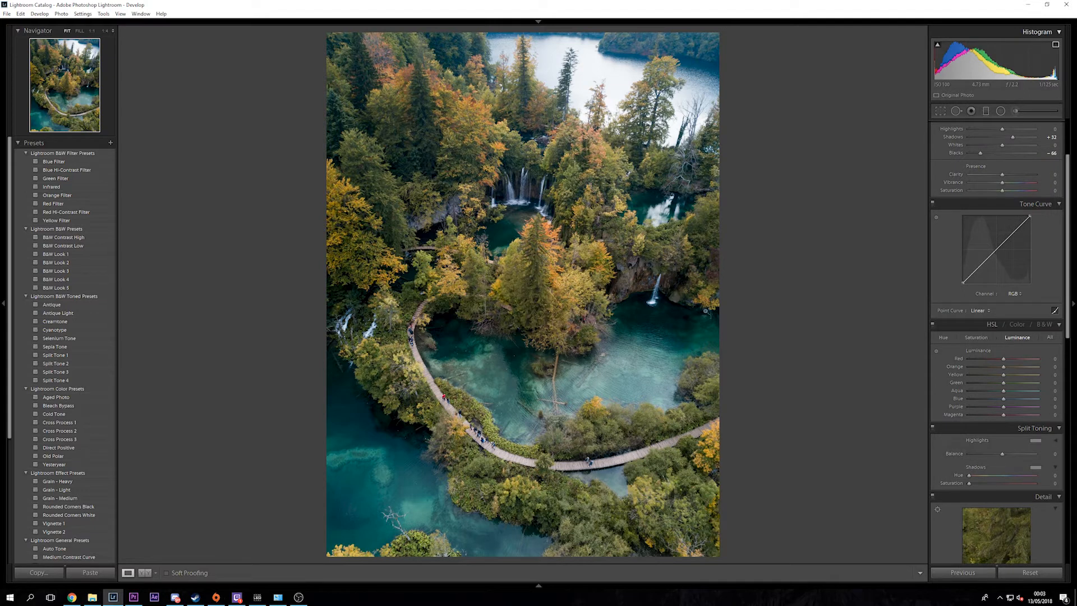
# Try raising the Green luminance to +100 and compare the central trees before and after close up
pyautogui.click(567, 265)
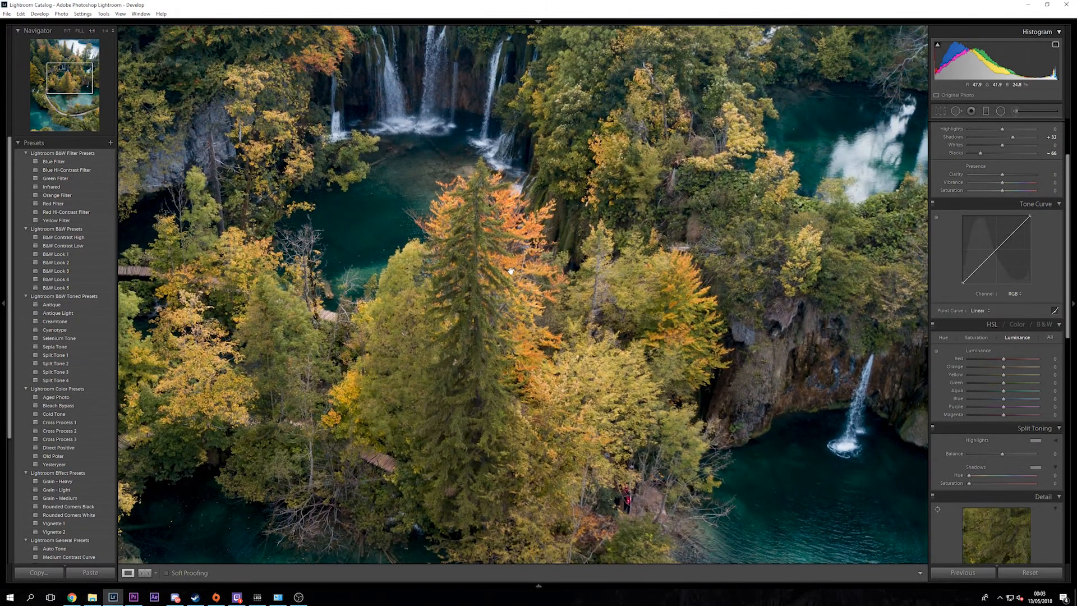
pyautogui.click(936, 351)
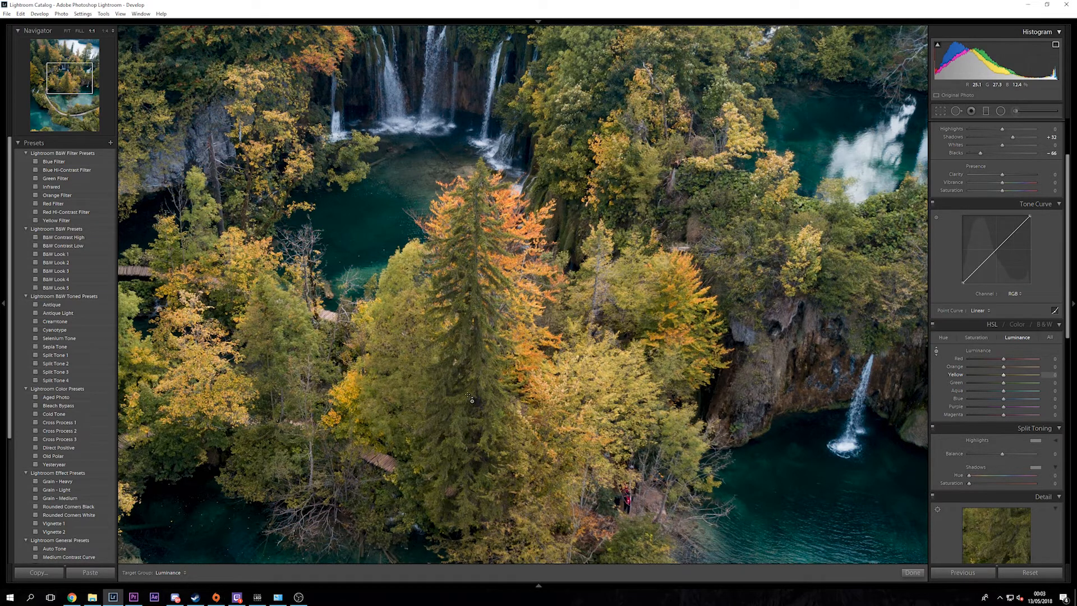
pyautogui.moveTo(1004, 385); pyautogui.dragTo(1043, 376)
pyautogui.click(936, 351)
pyautogui.press('\\')
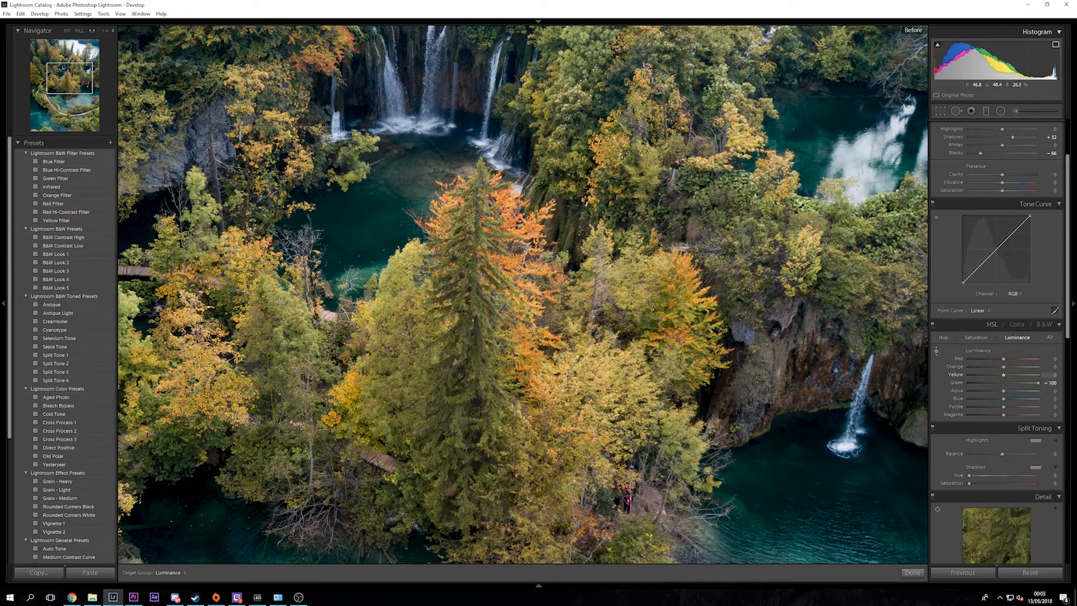
pyautogui.press('\\')
# Try adjusting the luminance of the yellow and green foliage directly on the photo
pyautogui.moveTo(528, 329); pyautogui.dragTo(528, 331)
pyautogui.hotkey('ctrl', 'z')
pyautogui.hotkey('ctrl', 'z')
pyautogui.hotkey('ctrl', 'z')
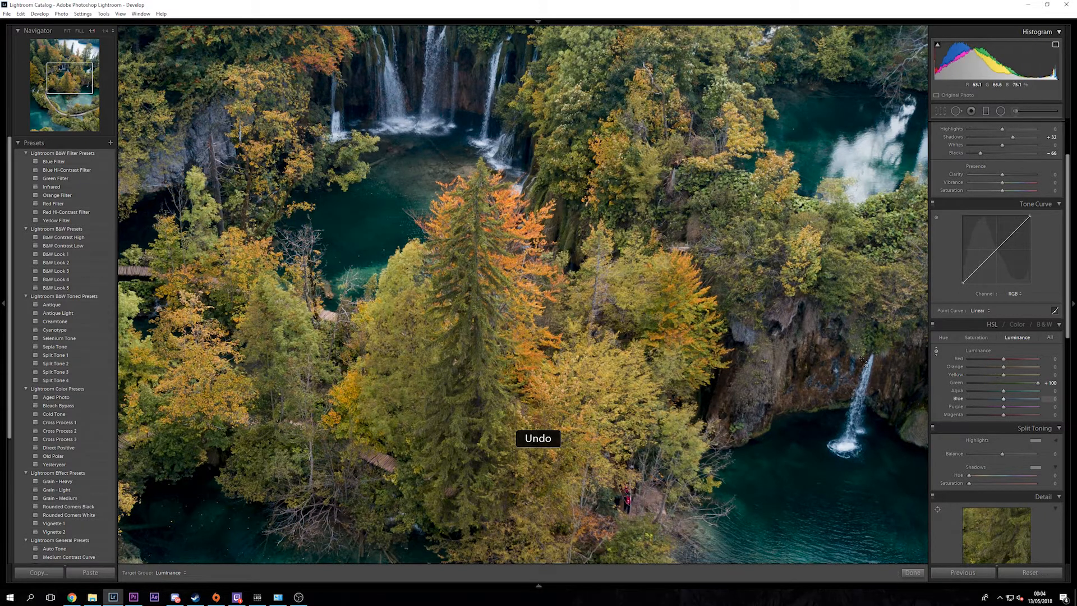
pyautogui.moveTo(693, 344); pyautogui.dragTo(694, 354)
# Undo all the luminance adjustments and the last change to Blacks, going back to Blacks -58
pyautogui.hotkey('ctrl', 'z')
pyautogui.hotkey('ctrl', 'z')
pyautogui.hotkey('ctrl', 'z')
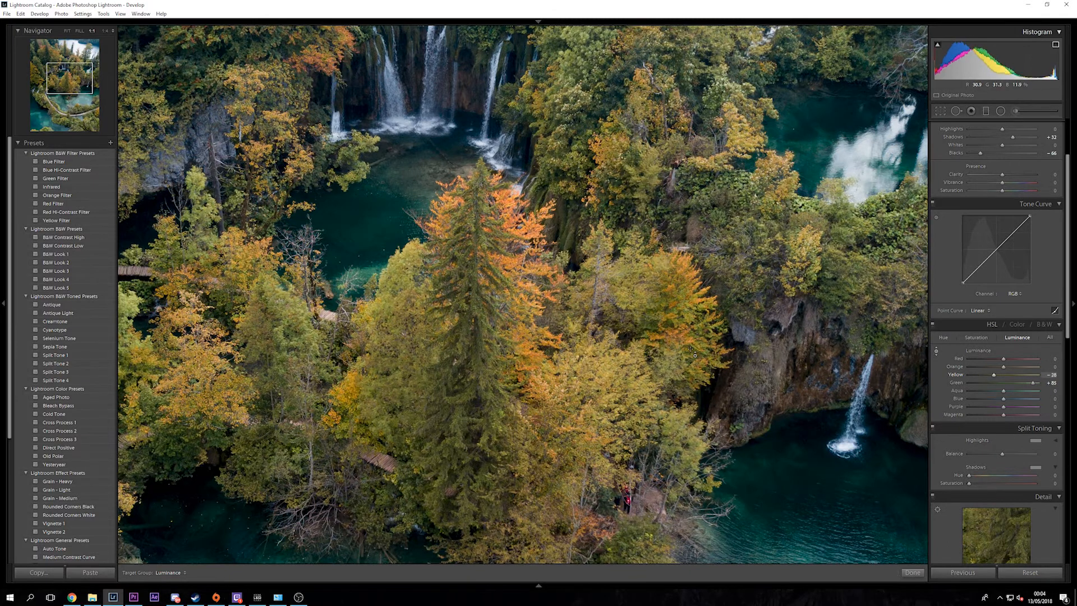
pyautogui.hotkey('ctrl', 'z')
pyautogui.hotkey('ctrl', 'z')
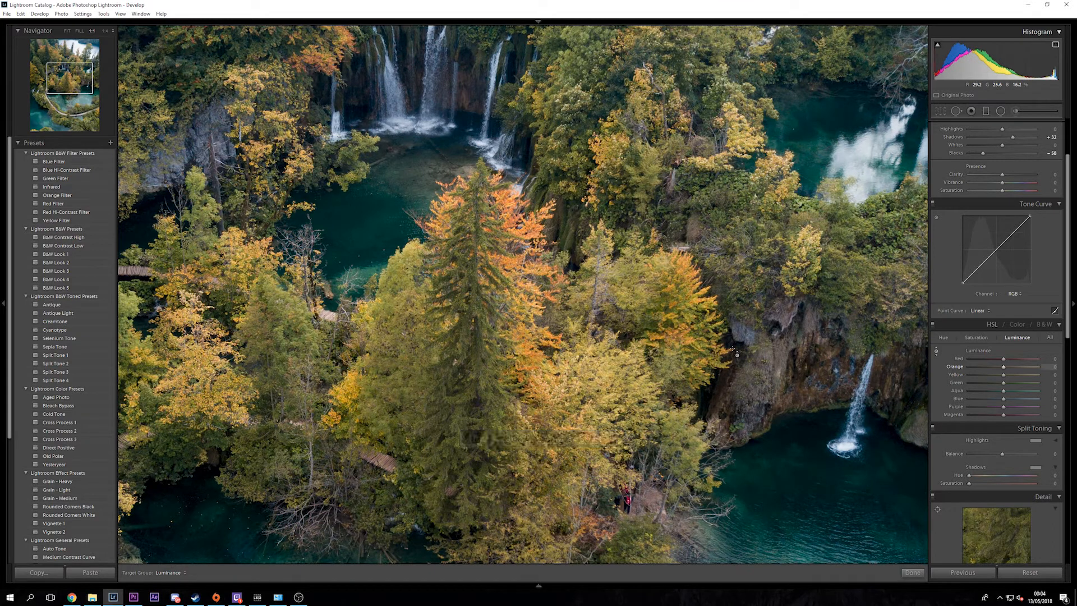
pyautogui.hotkey('ctrl', 'z')
# Set the Green luminance to +51, judging the trees close up and in the whole photo
pyautogui.click(735, 352)
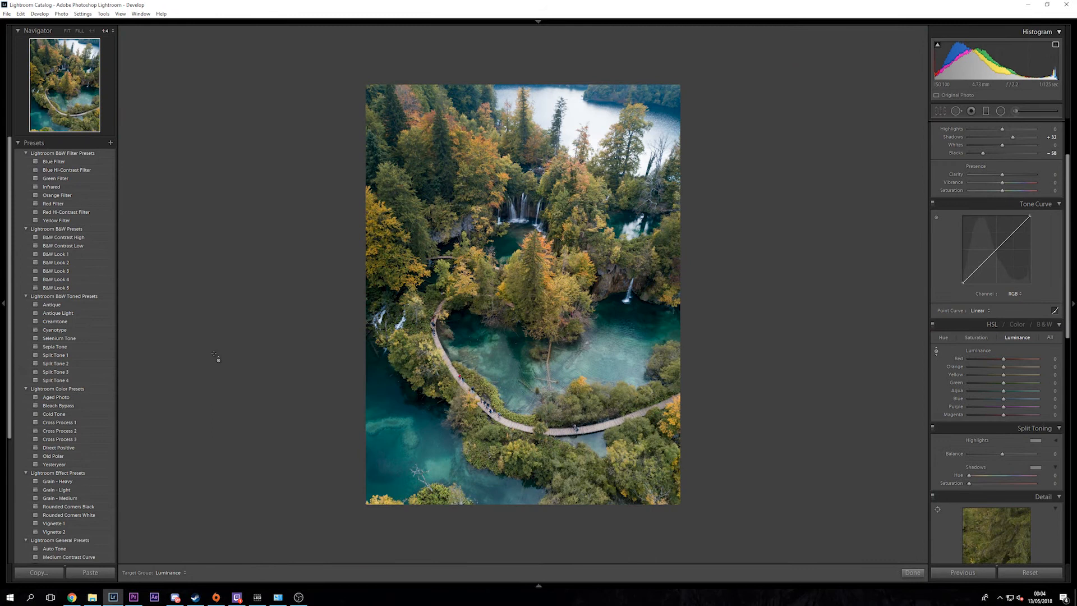
pyautogui.click(67, 31)
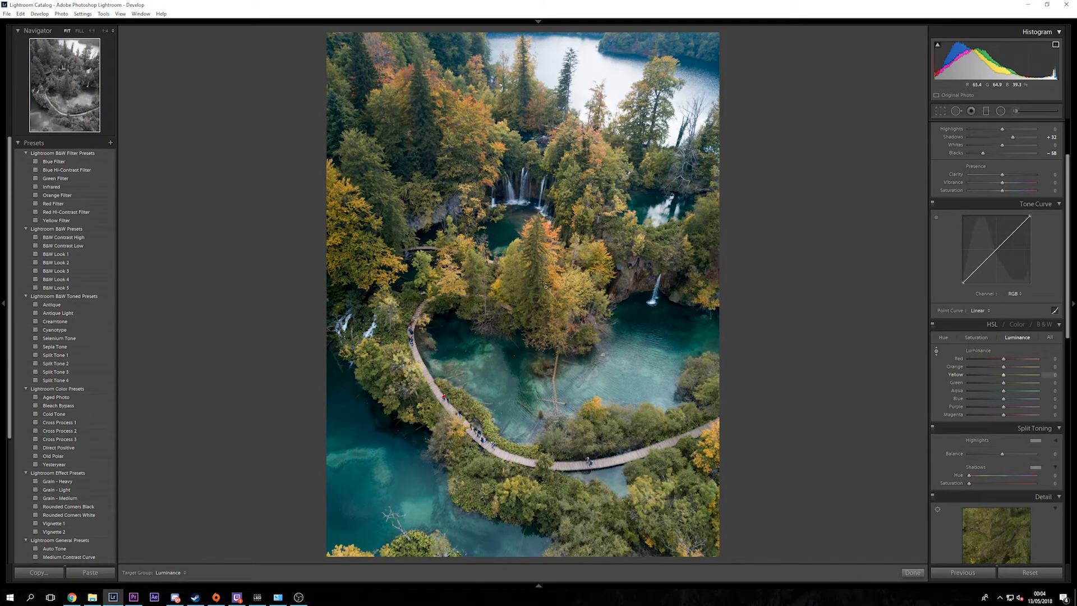
pyautogui.click(93, 31)
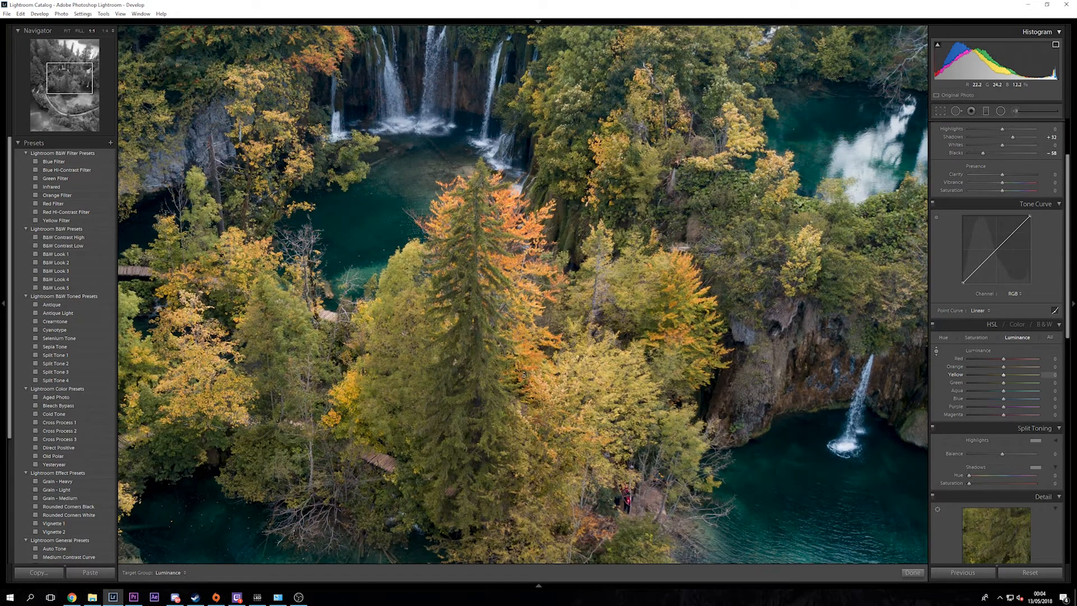
pyautogui.moveTo(1005, 383)
pyautogui.mouseDown()
pyautogui.moveTo(1036, 384)
pyautogui.moveTo(1025, 383)
pyautogui.mouseUp()
pyautogui.click(66, 31)
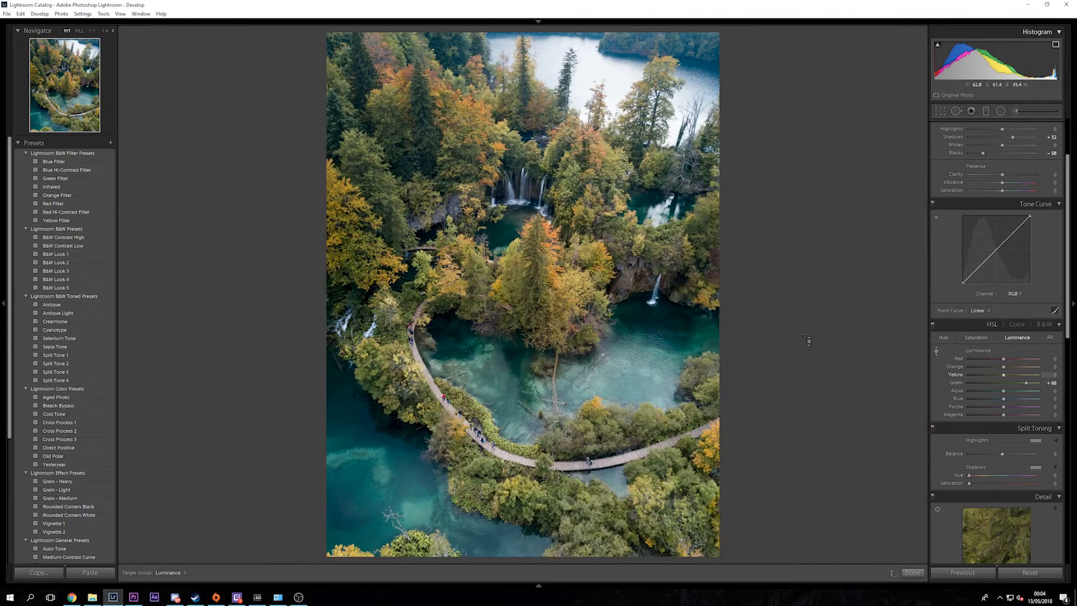
pyautogui.moveTo(1027, 384)
pyautogui.mouseDown()
pyautogui.moveTo(969, 382)
pyautogui.moveTo(1038, 383)
pyautogui.moveTo(995, 380)
pyautogui.moveTo(1021, 388)
pyautogui.mouseUp()
# Set the luminance of Red to +26, Orange to +9 and Yellow to +16 while viewing the waterfall trees close up
pyautogui.click(608, 147)
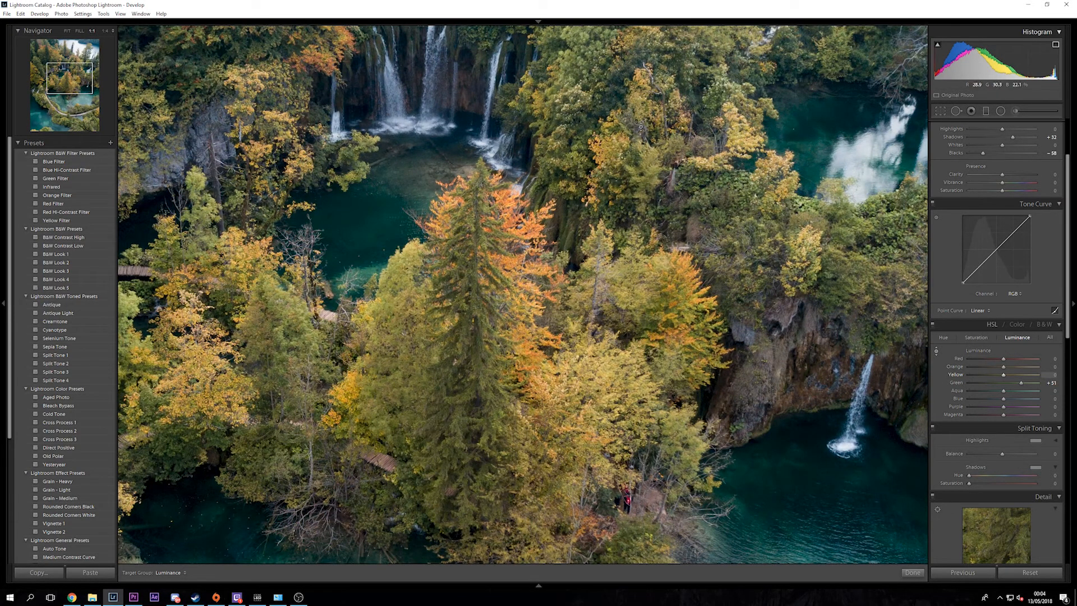
pyautogui.moveTo(639, 139); pyautogui.dragTo(550, 88)
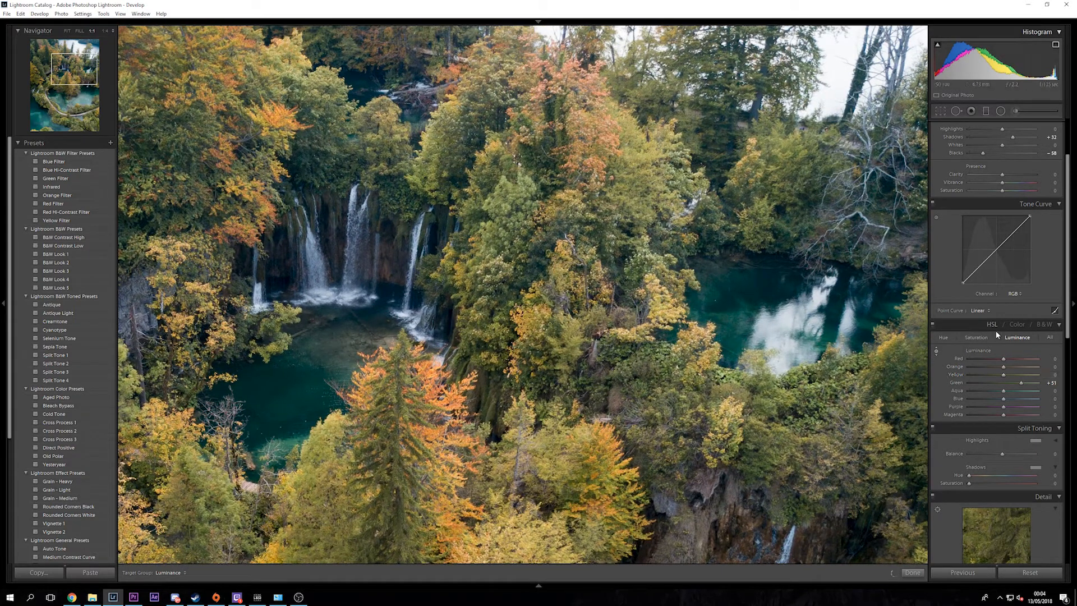
pyautogui.moveTo(1003, 366); pyautogui.dragTo(1002, 366)
pyautogui.moveTo(1010, 359); pyautogui.dragTo(1005, 359)
pyautogui.click(1011, 374)
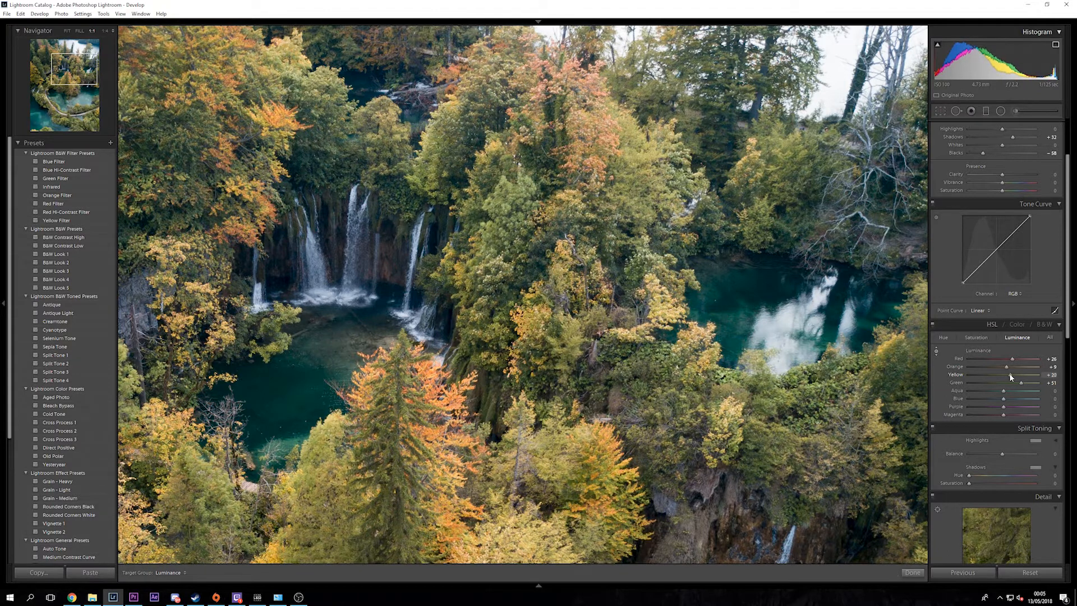
pyautogui.moveTo(1012, 372); pyautogui.dragTo(1008, 375)
# Compare the before and after versions of the whole photo repeatedly in the single view and once side by side
pyautogui.click(67, 30)
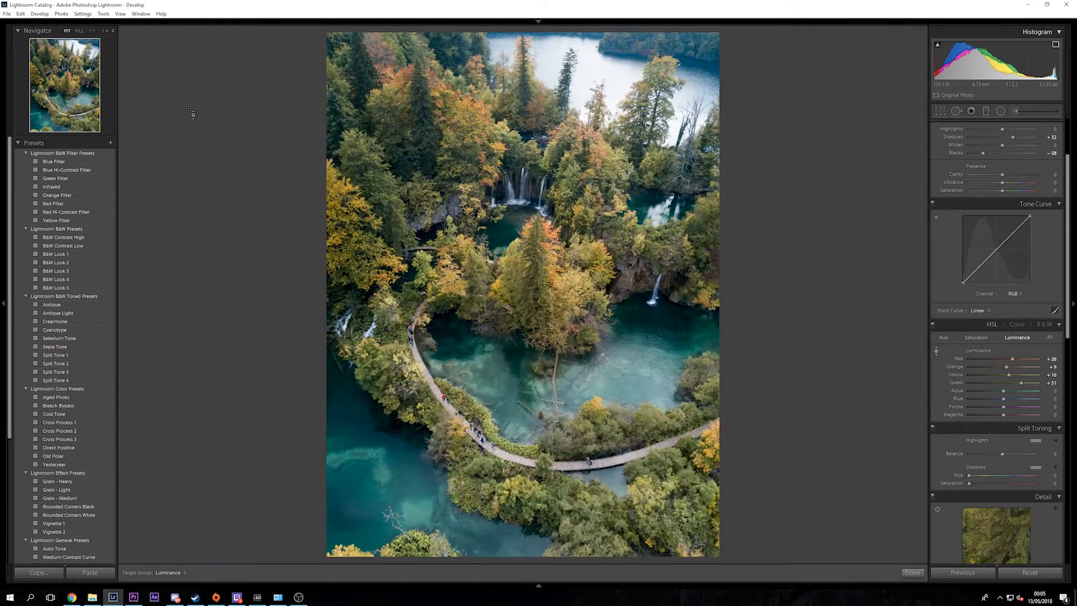
pyautogui.press('\\')
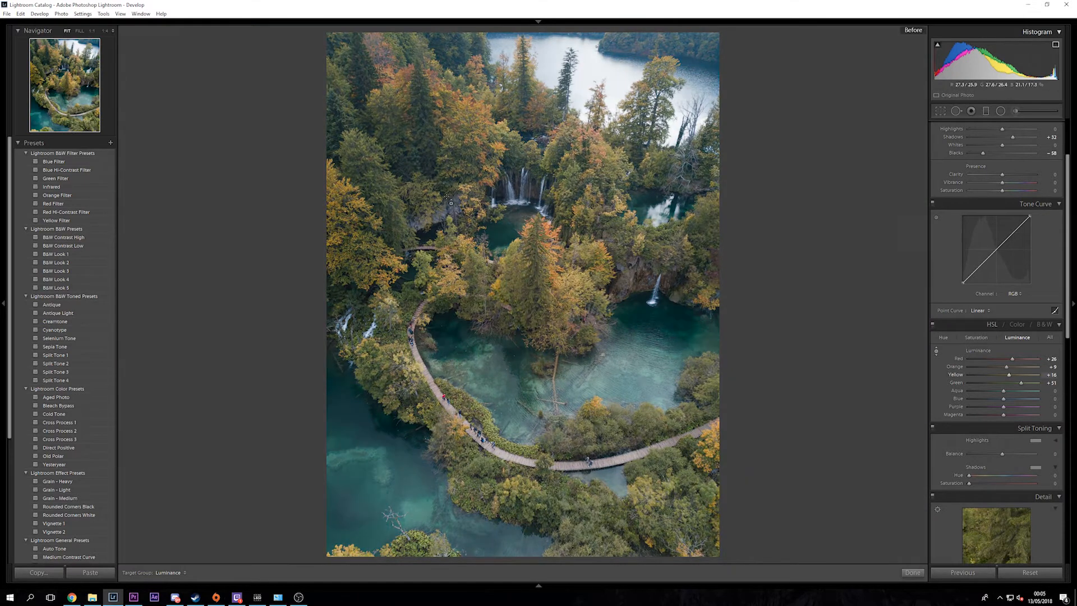
pyautogui.press('\\')
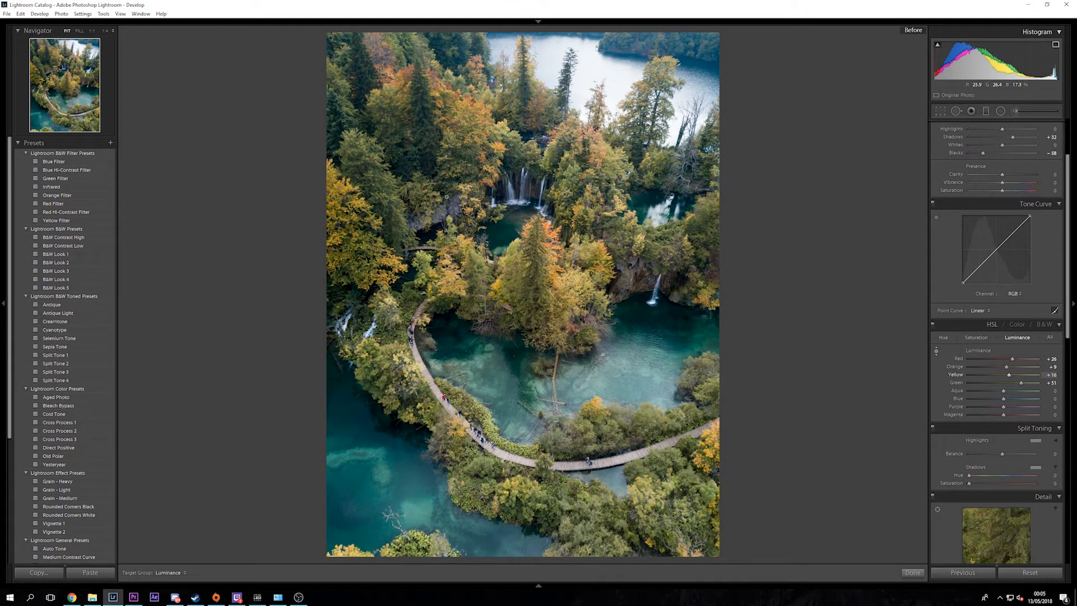
pyautogui.press('\\')
pyautogui.press('\\')
pyautogui.press('\\')
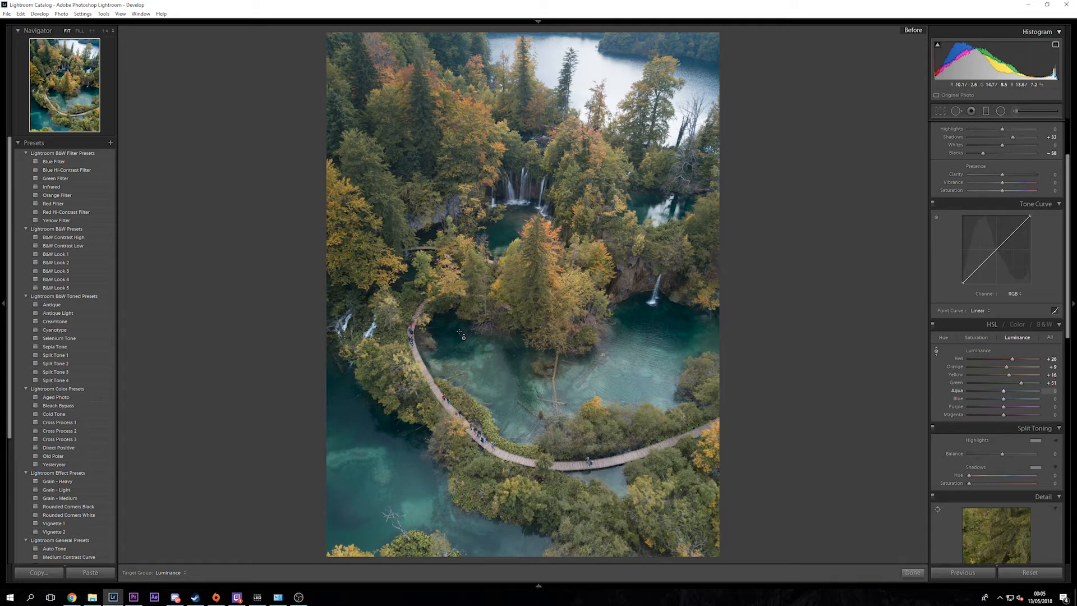
pyautogui.press('\\')
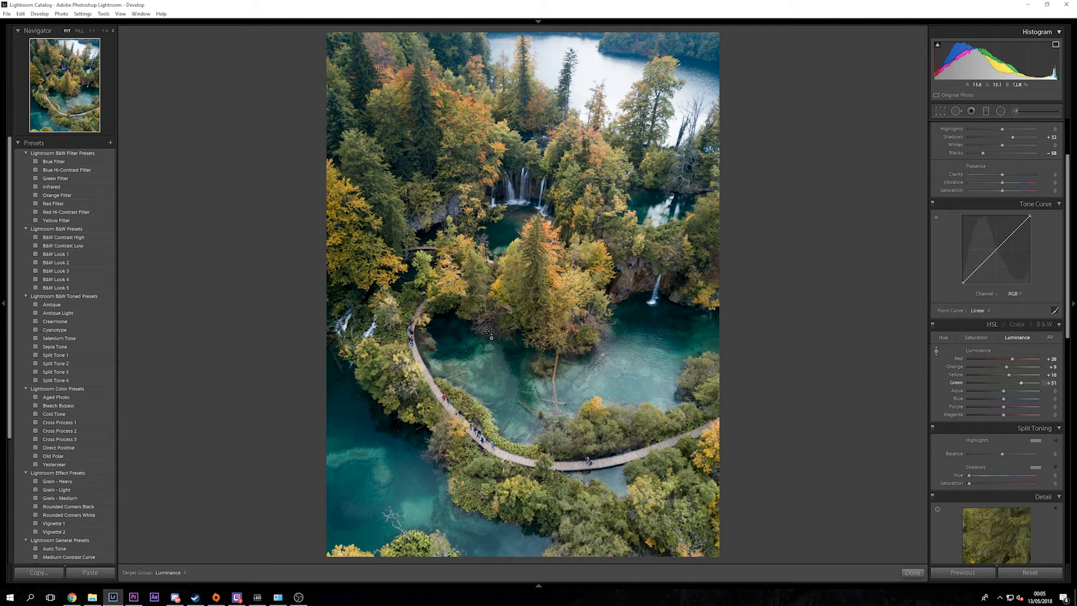
pyautogui.press('\\')
pyautogui.press('\\')
pyautogui.press('\\')
pyautogui.press('\\')
pyautogui.press('\\')
pyautogui.press('\\')
pyautogui.press('\\')
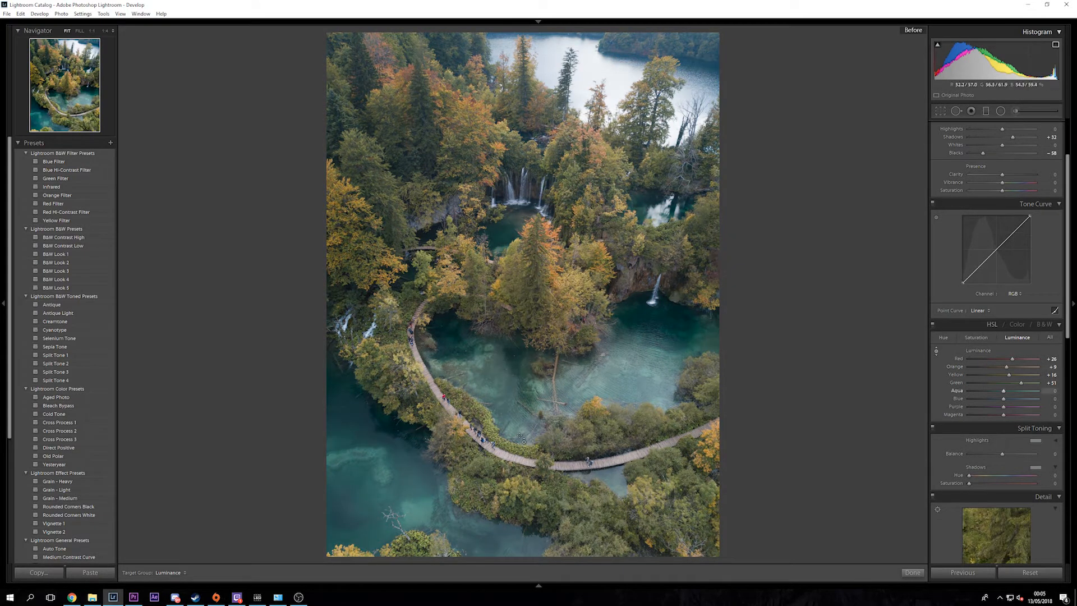
pyautogui.press('\\')
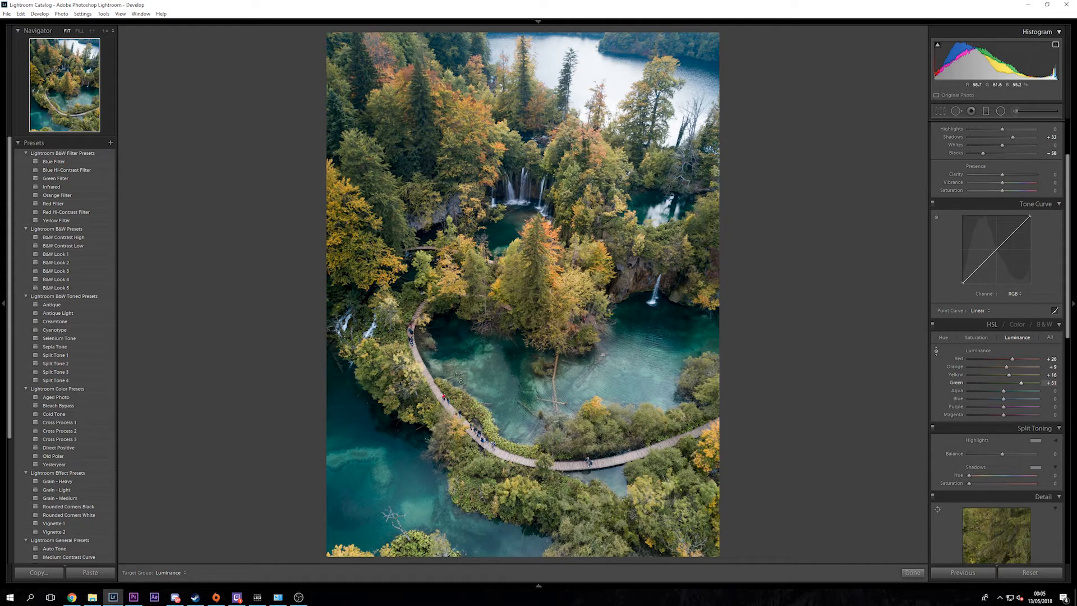
pyautogui.press('y')
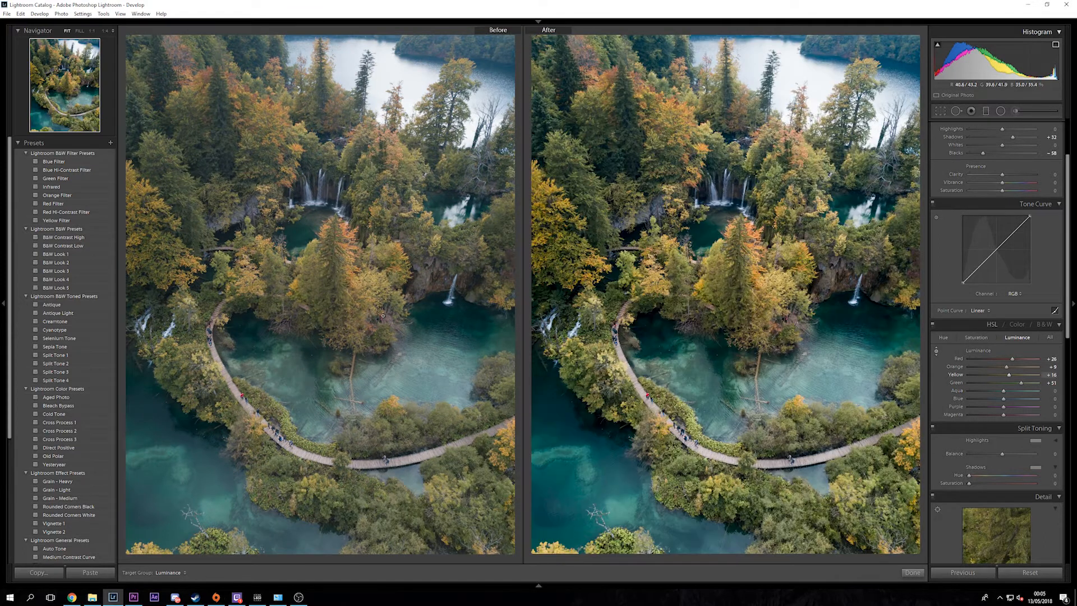
pyautogui.press('y')
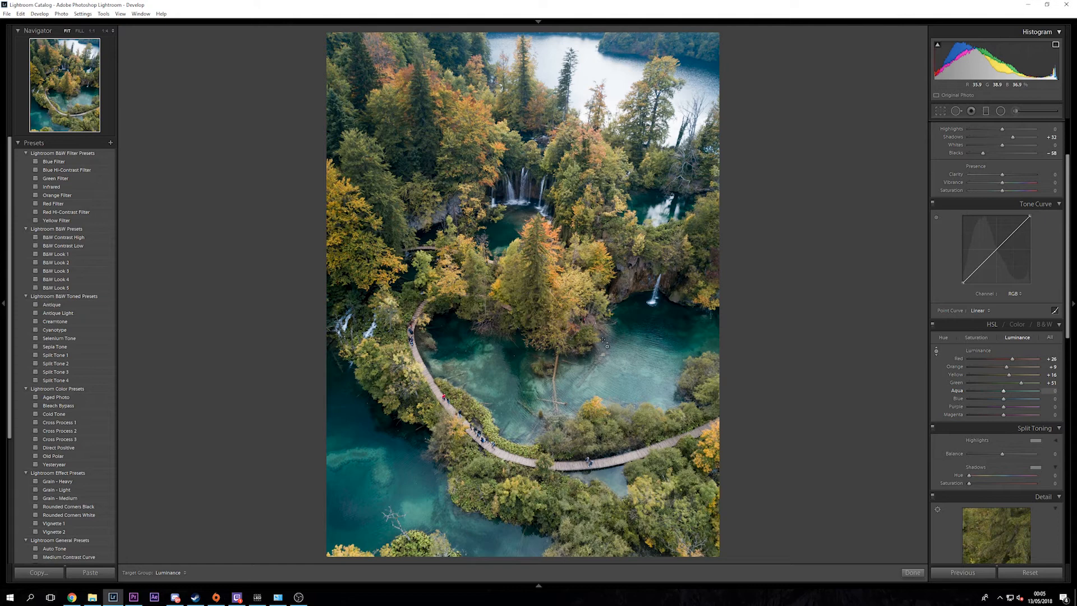
# Inspect the edited photo in full screen and with the surrounding interface dimmed and blacked out
pyautogui.press('f')
pyautogui.press('f')
pyautogui.press('f')
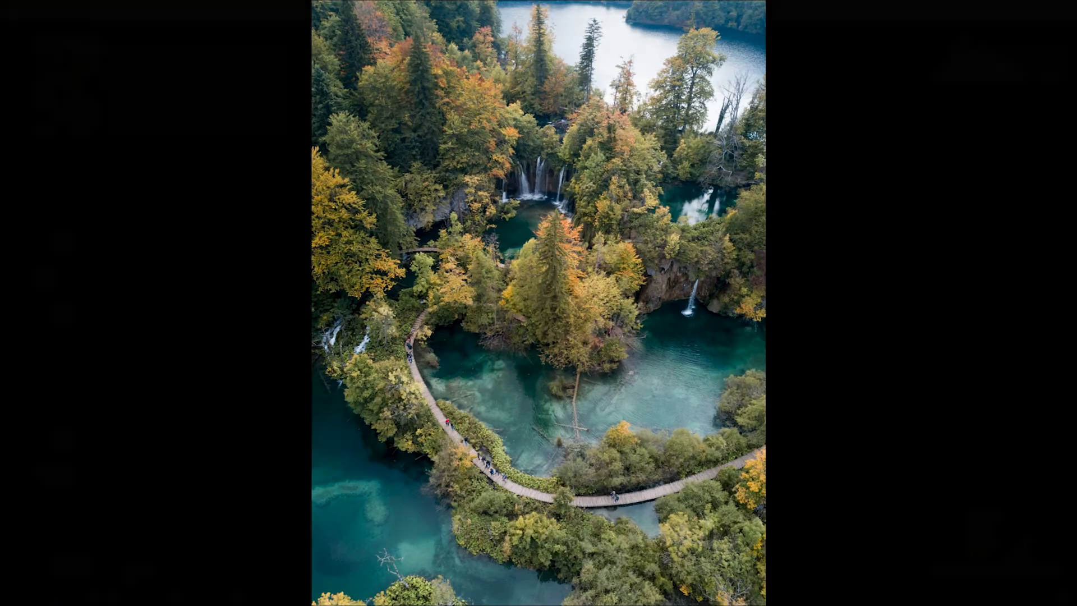
pyautogui.press('f')
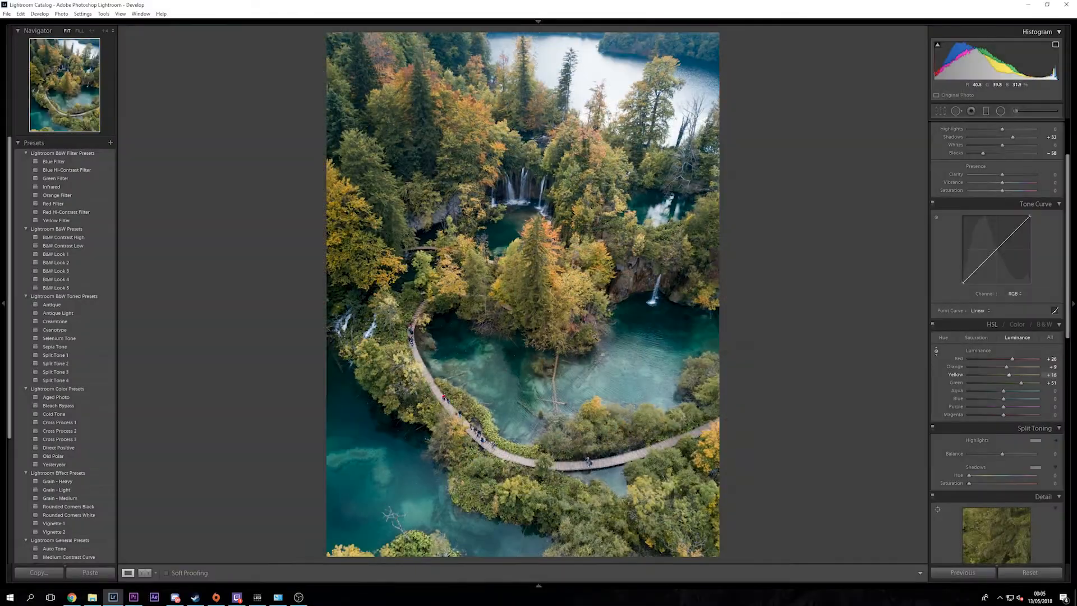
pyautogui.press('l')
pyautogui.press('l')
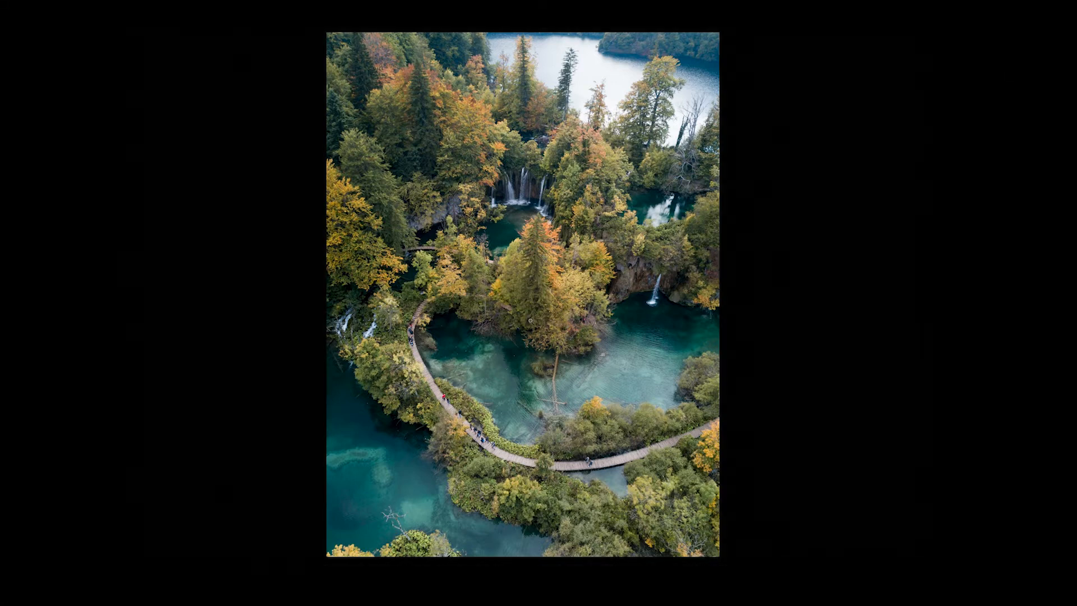
pyautogui.press('l')
pyautogui.press('l')
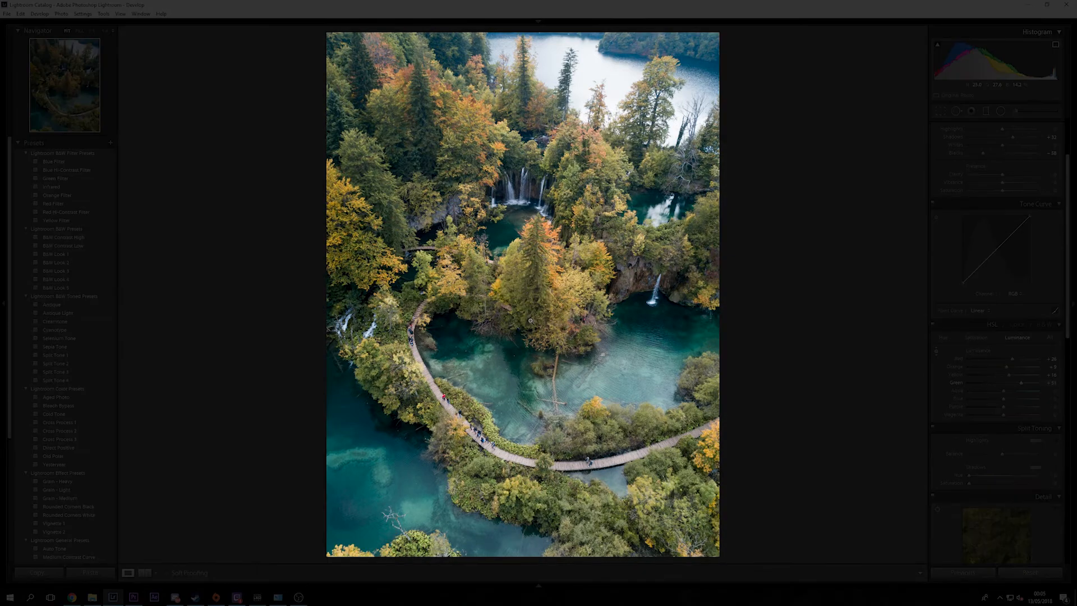
pyautogui.press('l')
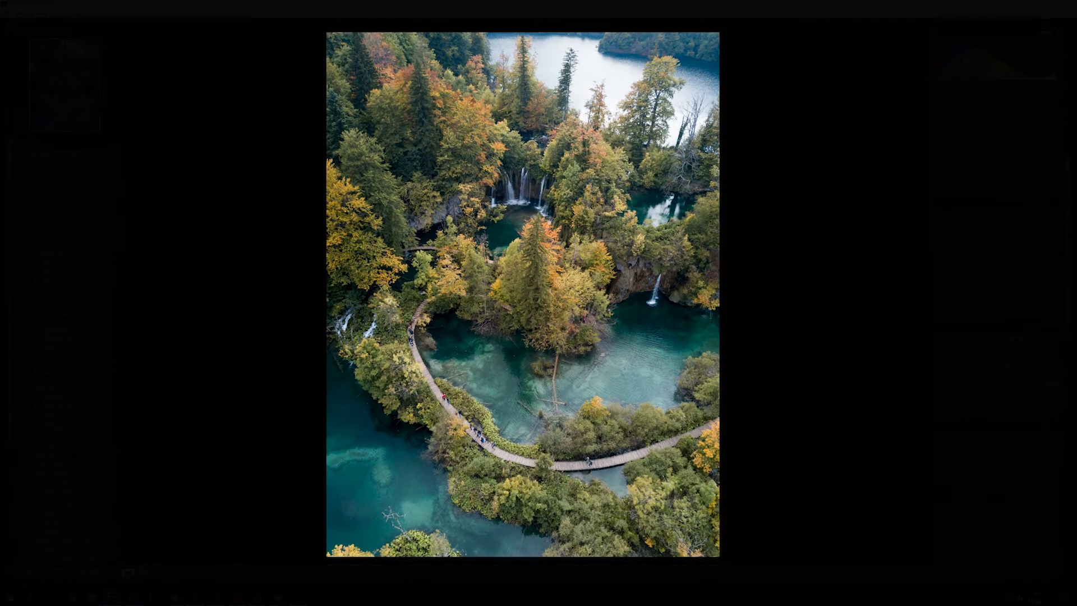
pyautogui.press('l')
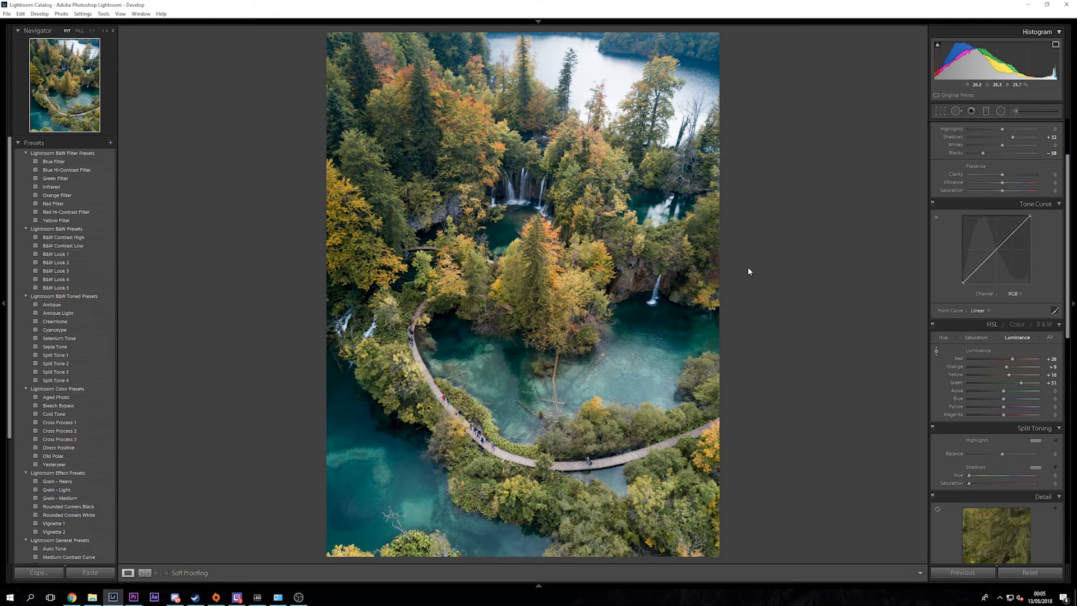
# Set the background colour around the photo to White and check the available background options
pyautogui.rightClick(771, 248)
pyautogui.click(836, 266)
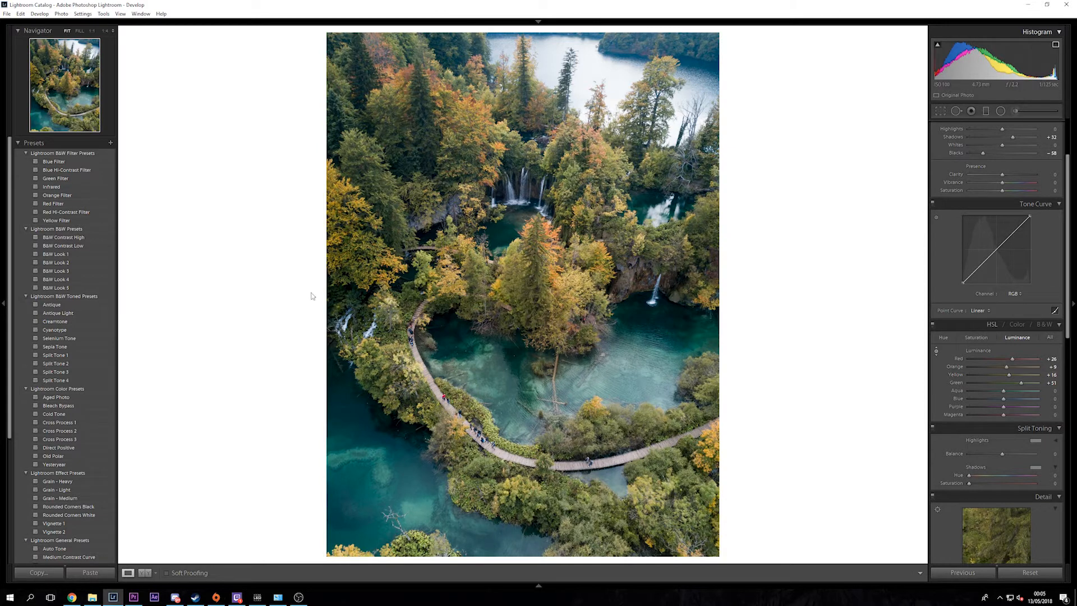
pyautogui.rightClick(803, 278)
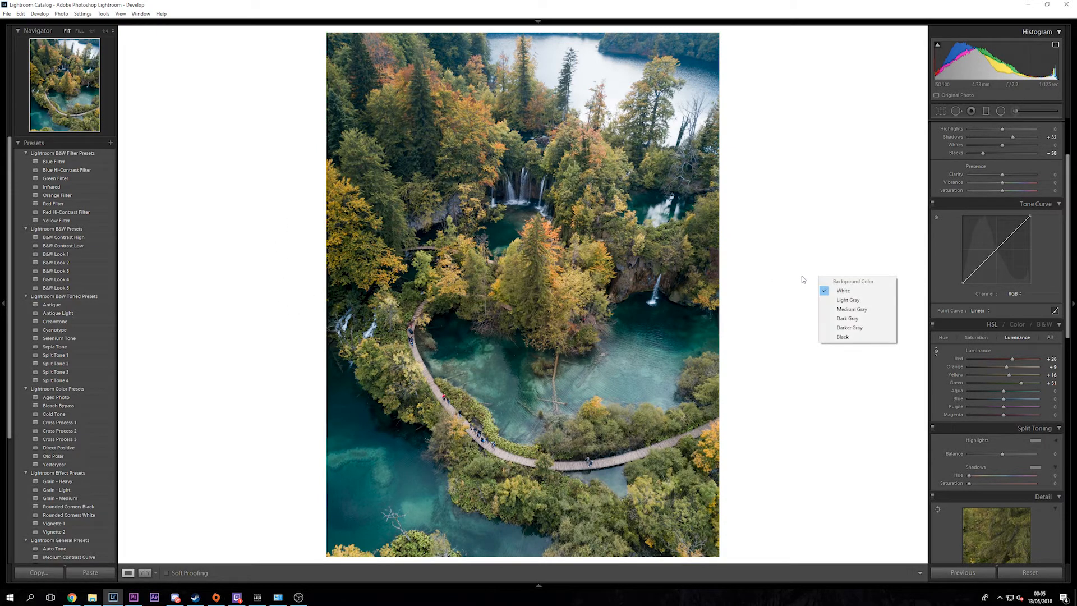
pyautogui.click(775, 261)
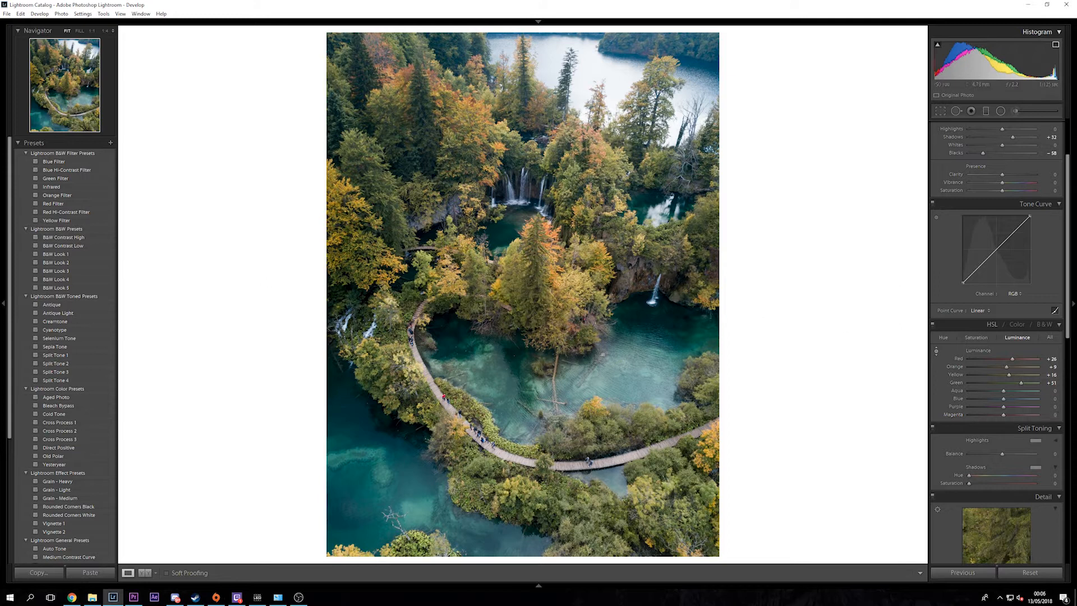
# Increase the HSL saturation of Aqua to +26 and Blue to +9 to enrich the lake colours
pyautogui.scroll(-2, 944, 397)
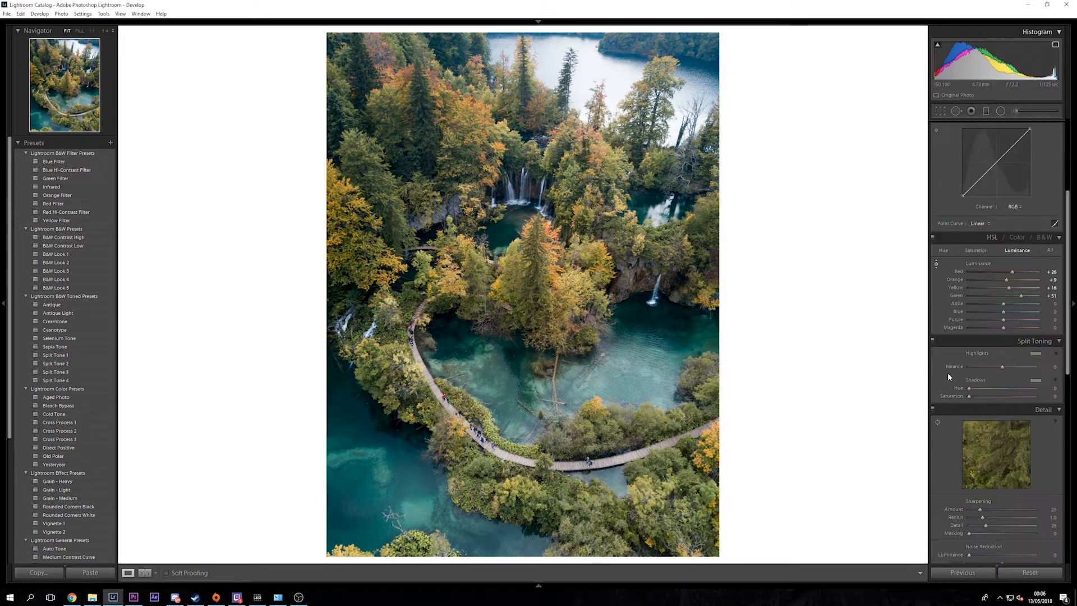
pyautogui.hotkey('ctrl', 'alt', 'shift', 's')
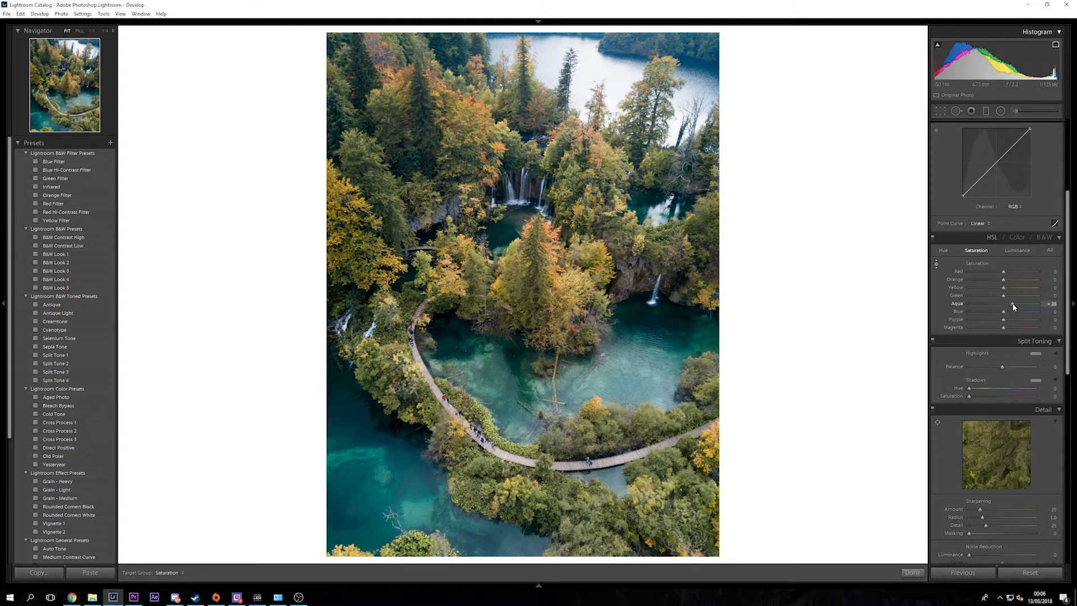
pyautogui.moveTo(1005, 307); pyautogui.dragTo(1039, 303)
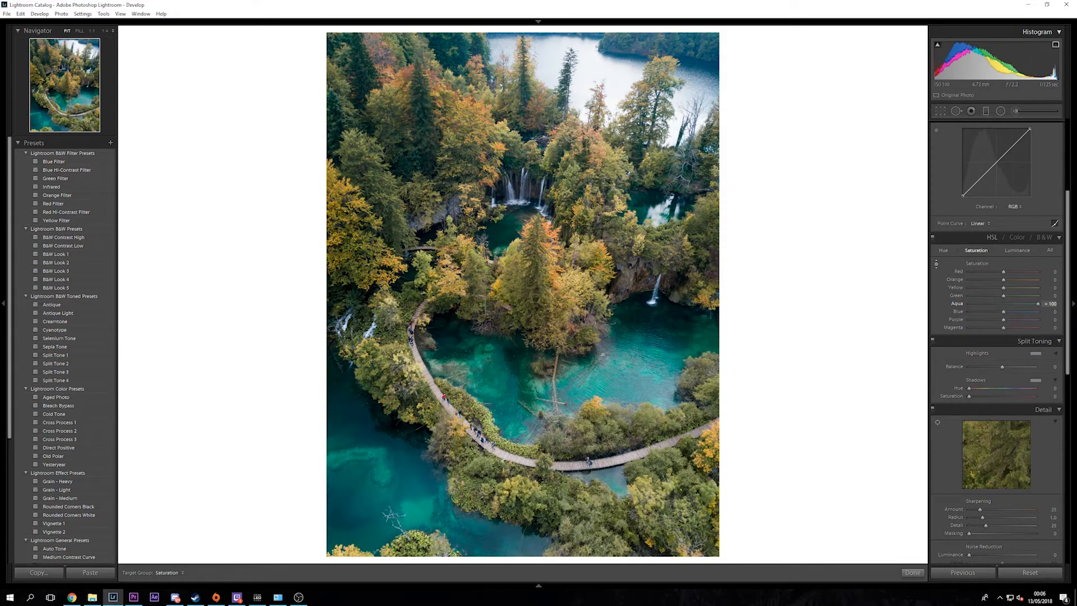
pyautogui.doubleClick(1026, 305)
pyautogui.moveTo(1005, 306)
pyautogui.mouseDown()
pyautogui.moveTo(1031, 299)
pyautogui.moveTo(1012, 301)
pyautogui.mouseUp()
pyautogui.doubleClick(1013, 297)
pyautogui.moveTo(1005, 312)
pyautogui.mouseDown()
pyautogui.moveTo(1032, 318)
pyautogui.moveTo(991, 309)
pyautogui.moveTo(1014, 304)
pyautogui.moveTo(1007, 312)
pyautogui.mouseUp()
pyautogui.doubleClick(1008, 312)
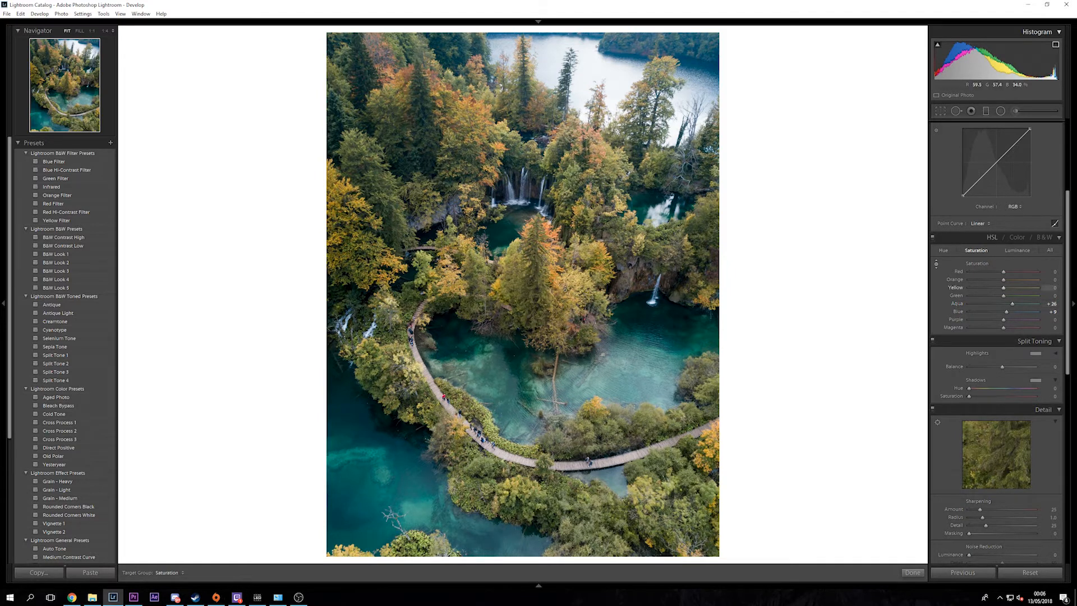
# Set Clarity to +5, checking its effect on the trees and waterfalls close up
pyautogui.scroll(5, 1014, 205)
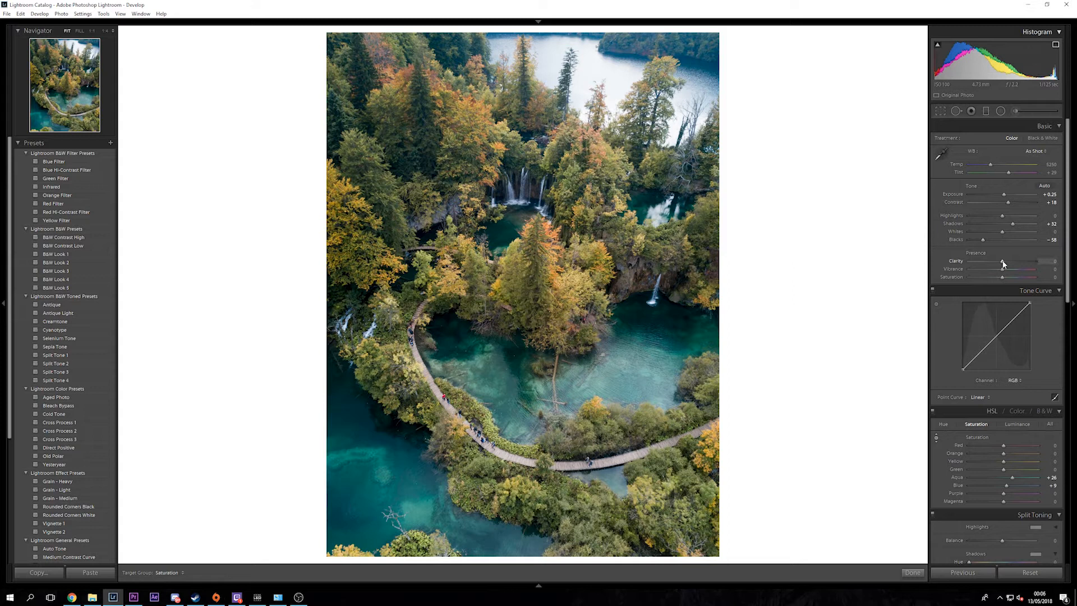
pyautogui.moveTo(1008, 261)
pyautogui.mouseDown()
pyautogui.moveTo(1045, 265)
pyautogui.moveTo(1003, 261)
pyautogui.mouseUp()
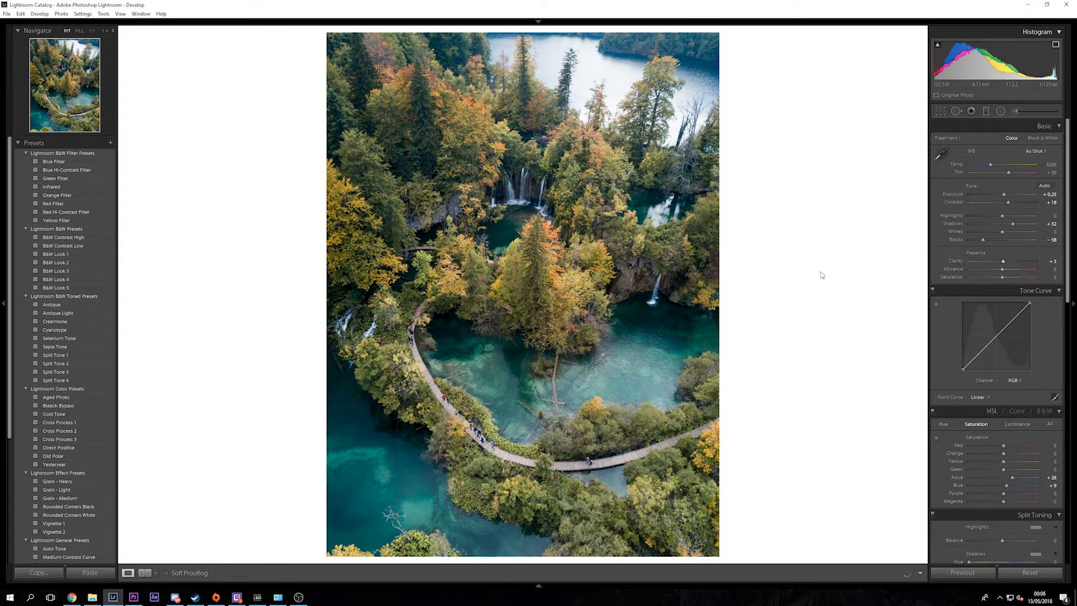
pyautogui.click(79, 31)
pyautogui.moveTo(1002, 262)
pyautogui.mouseDown()
pyautogui.moveTo(1013, 260)
pyautogui.moveTo(1003, 260)
pyautogui.mouseUp()
# Inspect the close-up with the interface dimmed and blacked out, and compare the whole photo before and after side by side
pyautogui.press('l')
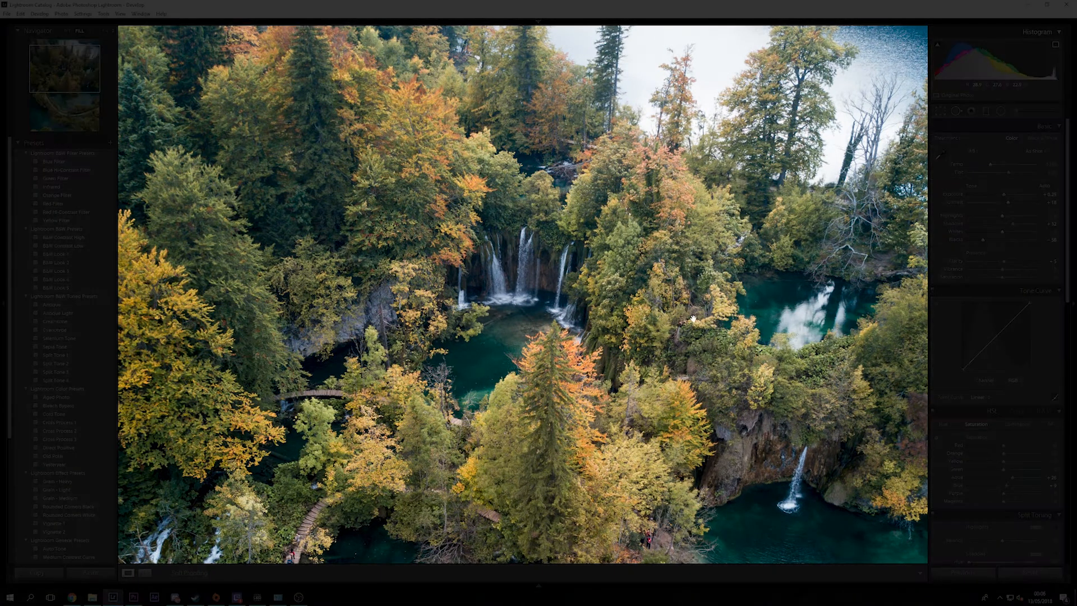
pyautogui.press('l')
pyautogui.press('l')
pyautogui.click(66, 31)
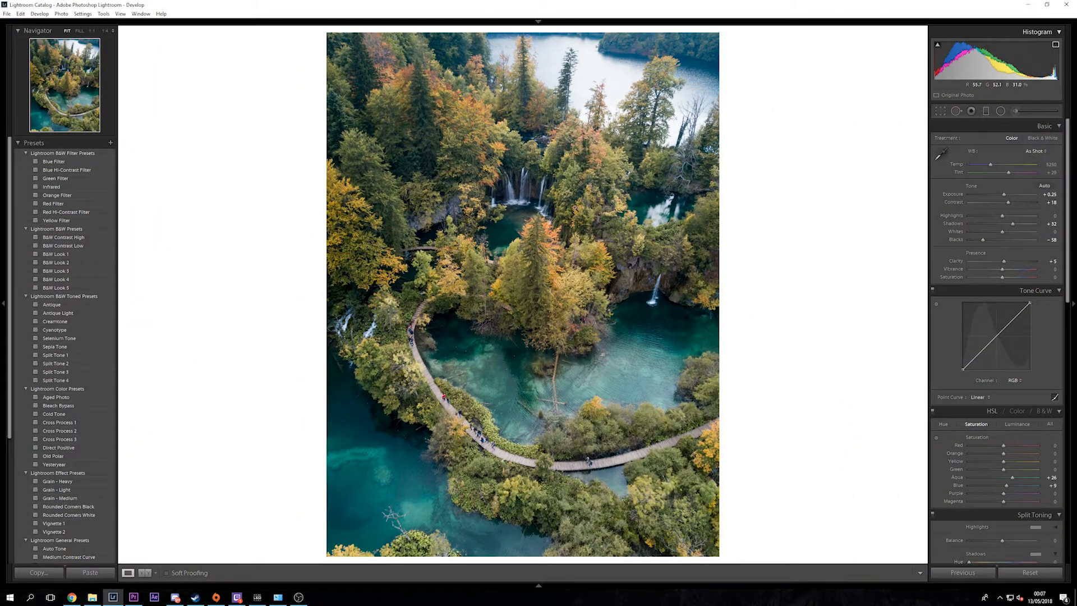
pyautogui.press('y')
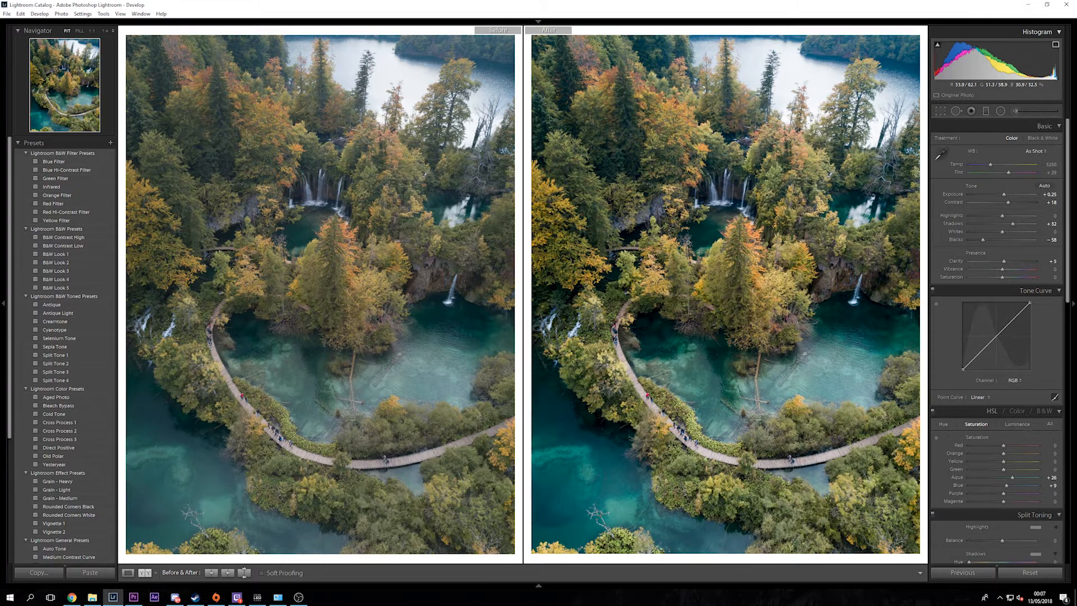
pyautogui.press('y')
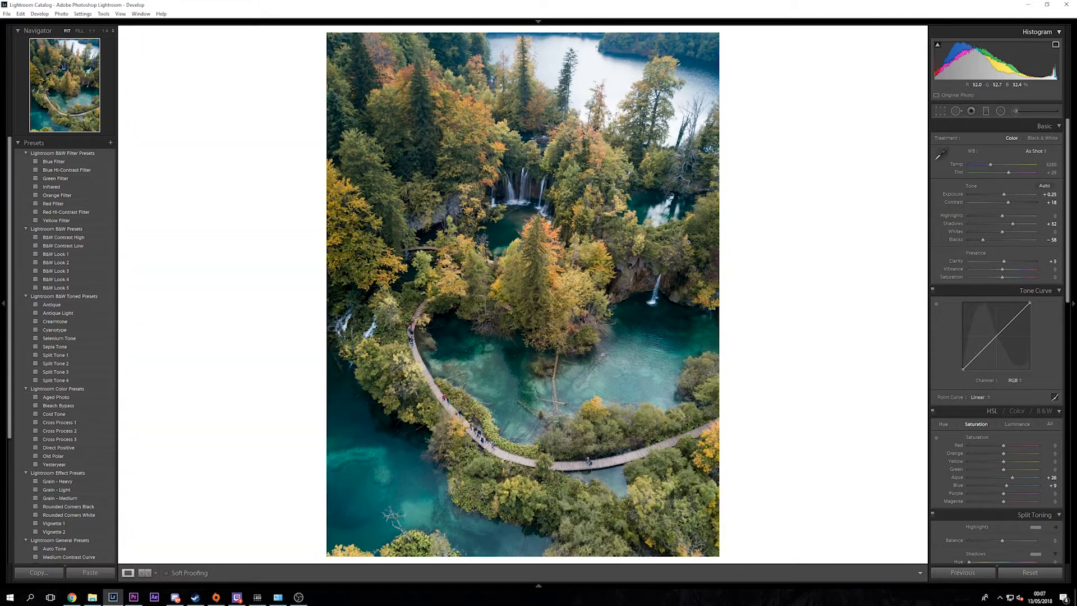
# Try a strong S-shaped contrast curve on the RGB channel and undo it
pyautogui.click(979, 354)
pyautogui.click(1014, 319)
pyautogui.moveTo(981, 351)
pyautogui.mouseDown()
pyautogui.moveTo(971, 351)
pyautogui.moveTo(982, 356)
pyautogui.mouseUp()
pyautogui.hotkey('ctrl', 'z')
pyautogui.moveTo(1014, 319); pyautogui.dragTo(1013, 315)
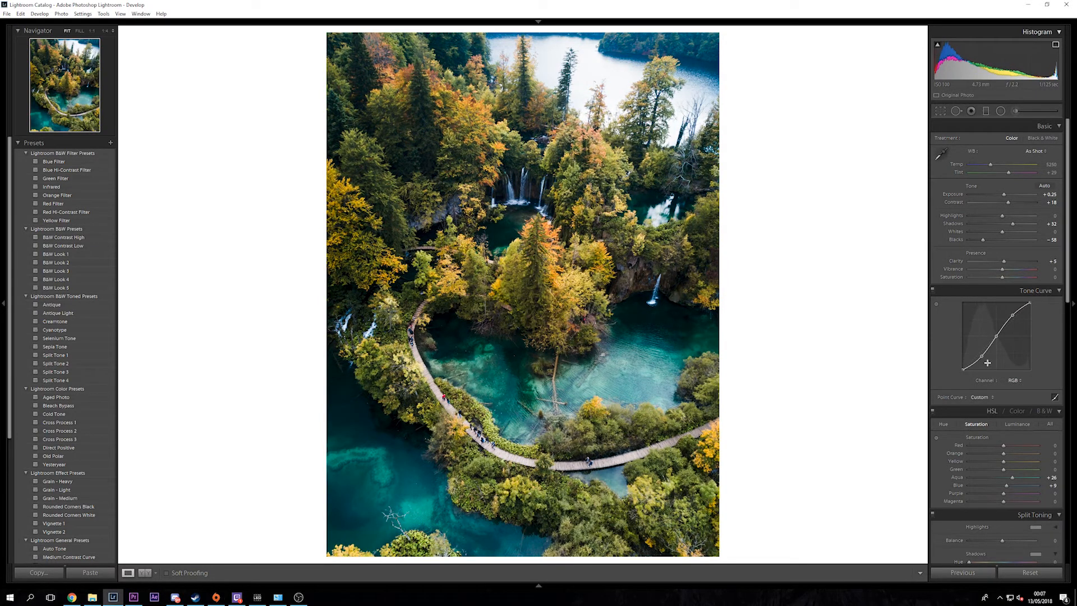
pyautogui.moveTo(982, 357); pyautogui.dragTo(984, 354)
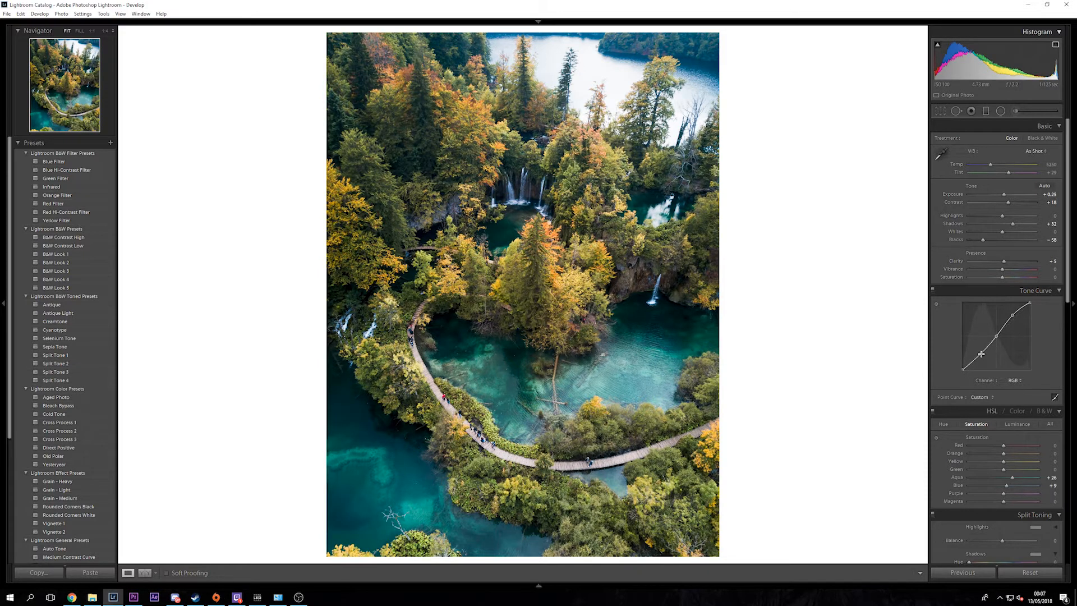
pyautogui.hotkey('ctrl', 'z')
pyautogui.hotkey('ctrl', 'z')
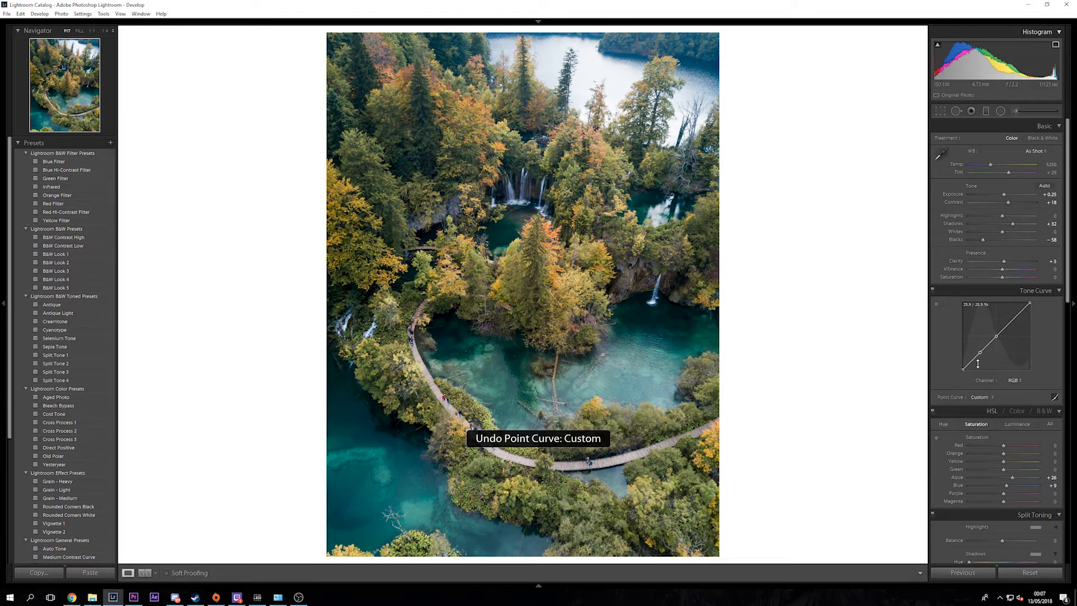
# Shape a soft S-curve on the RGB channel with a slightly raised black point, lowered shadows and lifted highlights
pyautogui.click(1015, 318)
pyautogui.moveTo(964, 370); pyautogui.dragTo(963, 352)
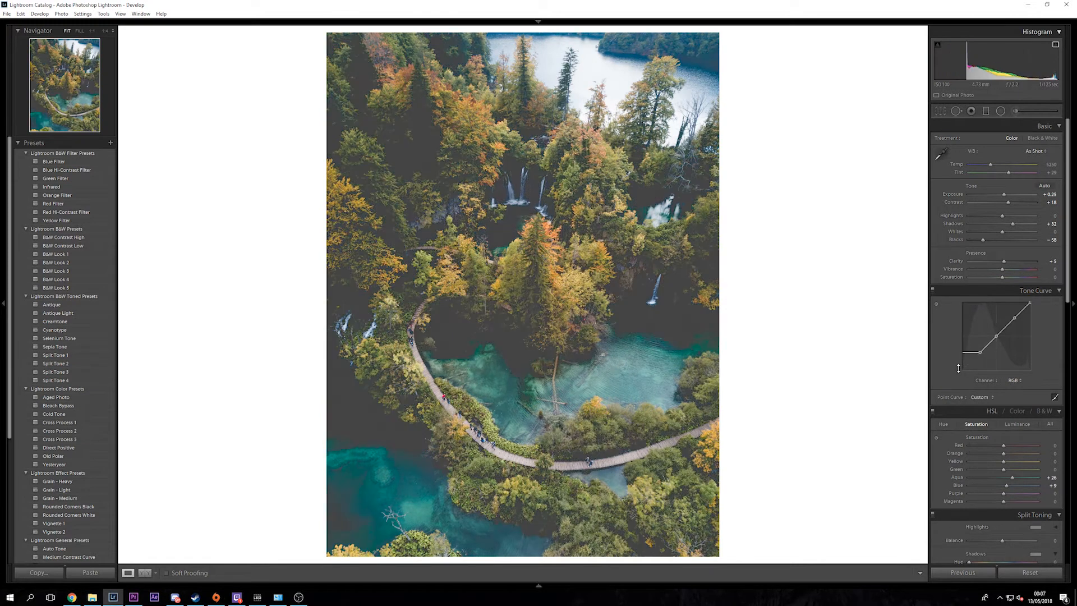
pyautogui.moveTo(959, 365); pyautogui.dragTo(980, 353)
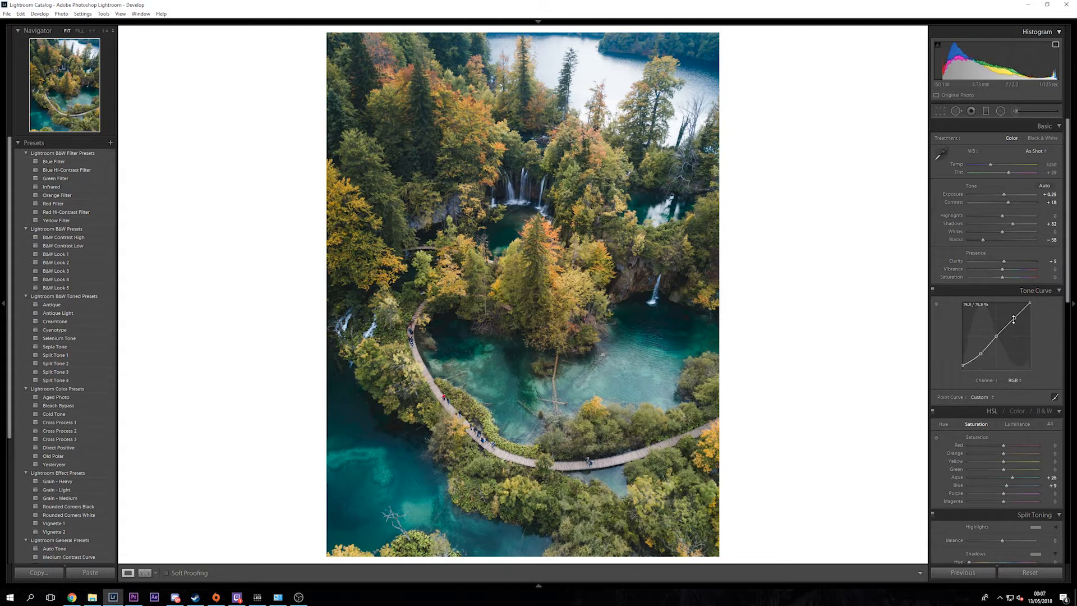
pyautogui.moveTo(1014, 318); pyautogui.dragTo(1014, 316)
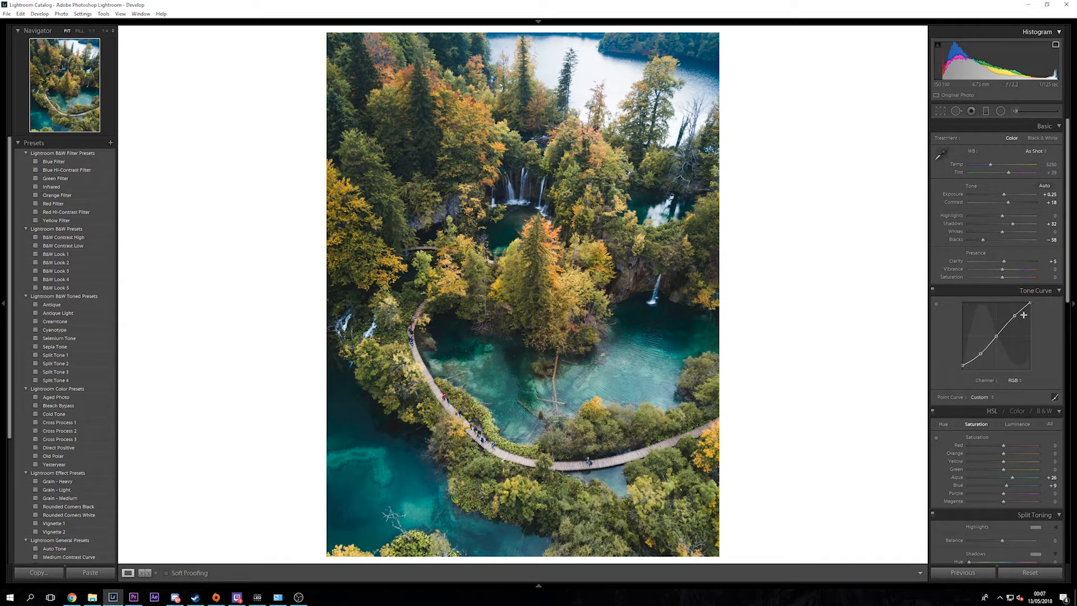
# Add shadow and highlight points to the Blue channel of the tone curve and adjust them slightly
pyautogui.click(1016, 381)
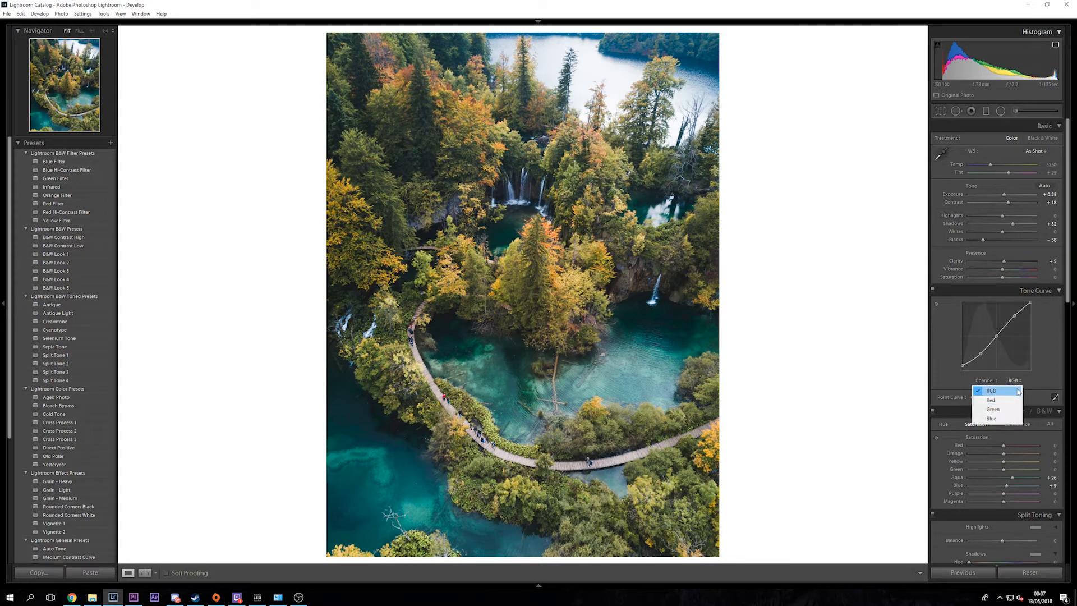
pyautogui.click(992, 419)
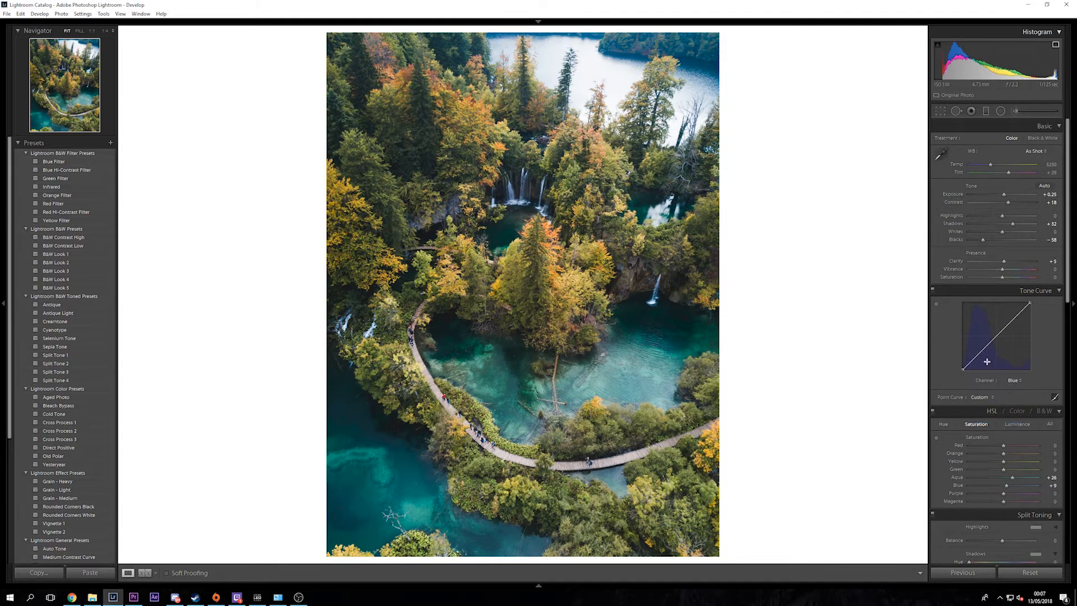
pyautogui.click(981, 353)
pyautogui.moveTo(980, 354); pyautogui.dragTo(974, 359)
pyautogui.moveTo(1014, 319); pyautogui.dragTo(1017, 317)
# Add highlight and shadow points to the Red channel of the tone curve and fine-tune them slightly
pyautogui.click(1013, 380)
pyautogui.click(999, 400)
pyautogui.click(1013, 320)
pyautogui.moveTo(1014, 320); pyautogui.dragTo(1014, 318)
pyautogui.moveTo(980, 353); pyautogui.dragTo(979, 353)
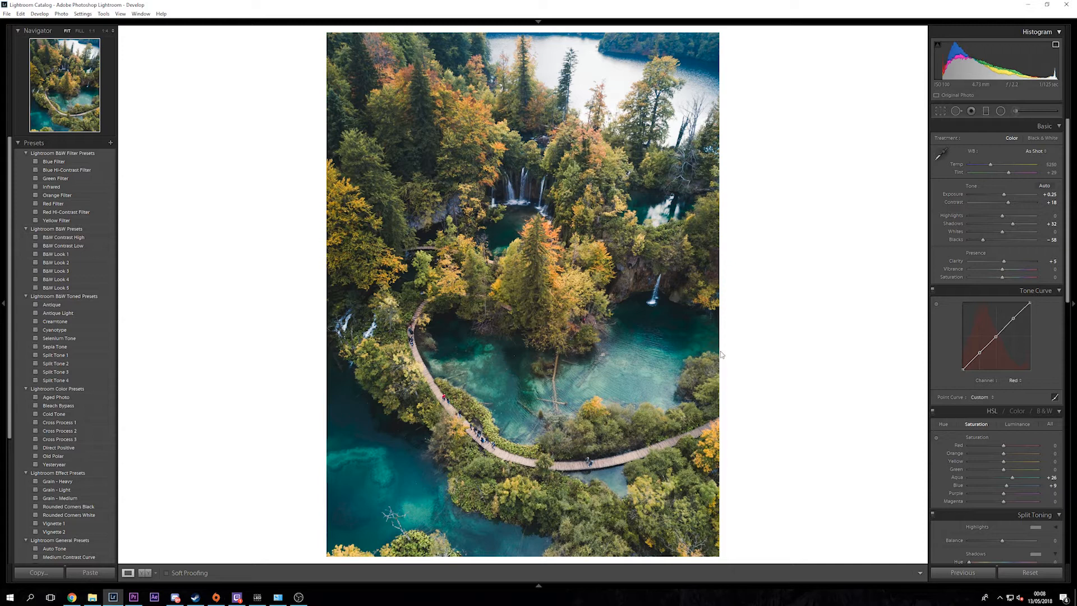
# Compare the before and after versions of the whole photo repeatedly in the single view
pyautogui.press('\\')
pyautogui.press('\\')
pyautogui.press('\\')
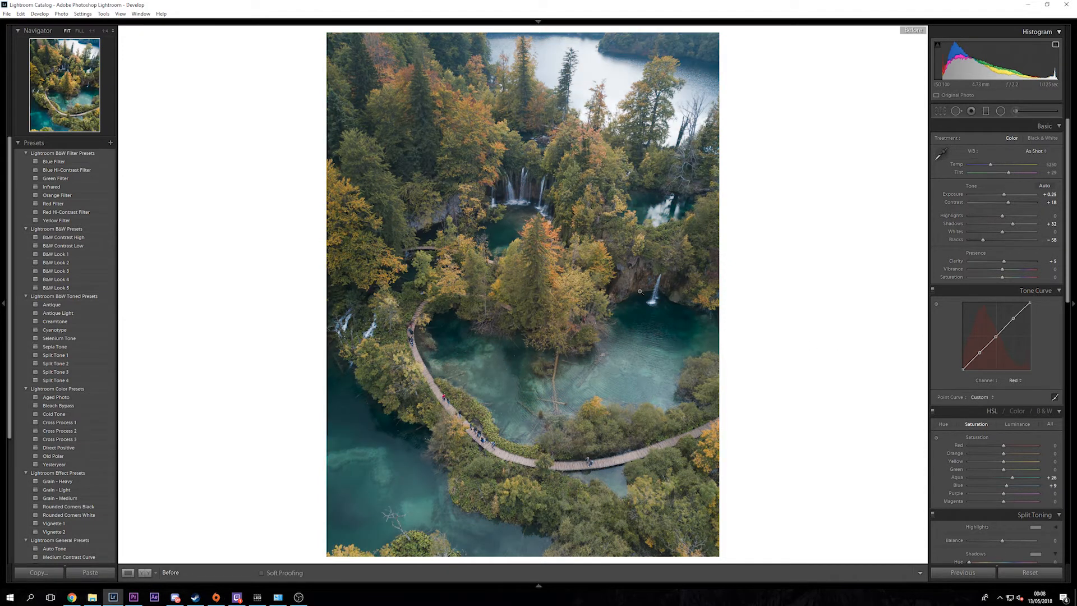
pyautogui.press('\\')
pyautogui.press('\\')
pyautogui.press('\\')
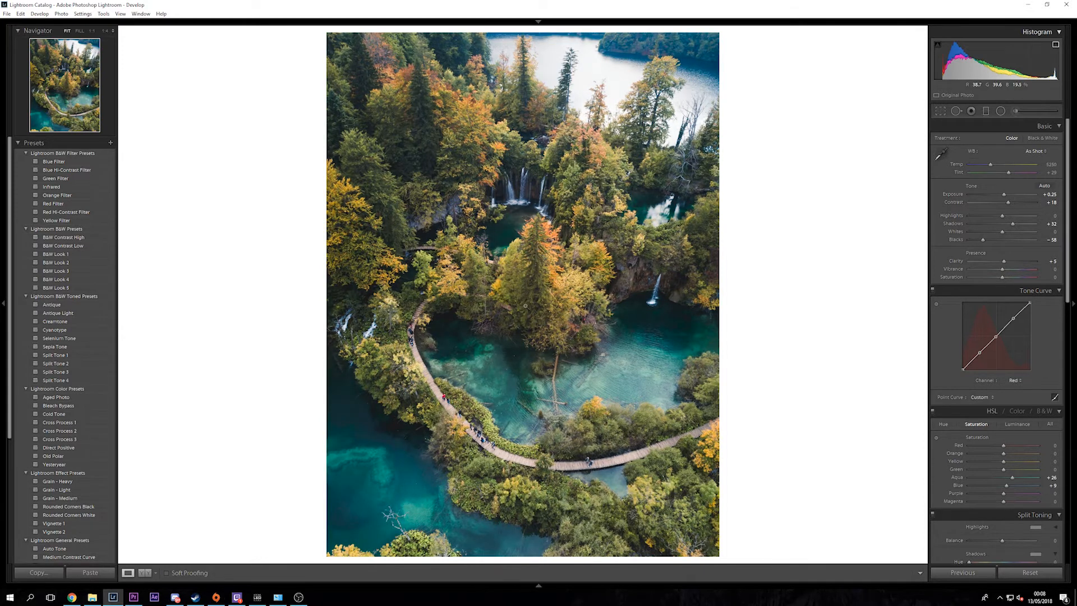
# Set the sharpening Masking to 80, judging the effect on the treetops and waterfalls close up
pyautogui.scroll(-5, 975, 332)
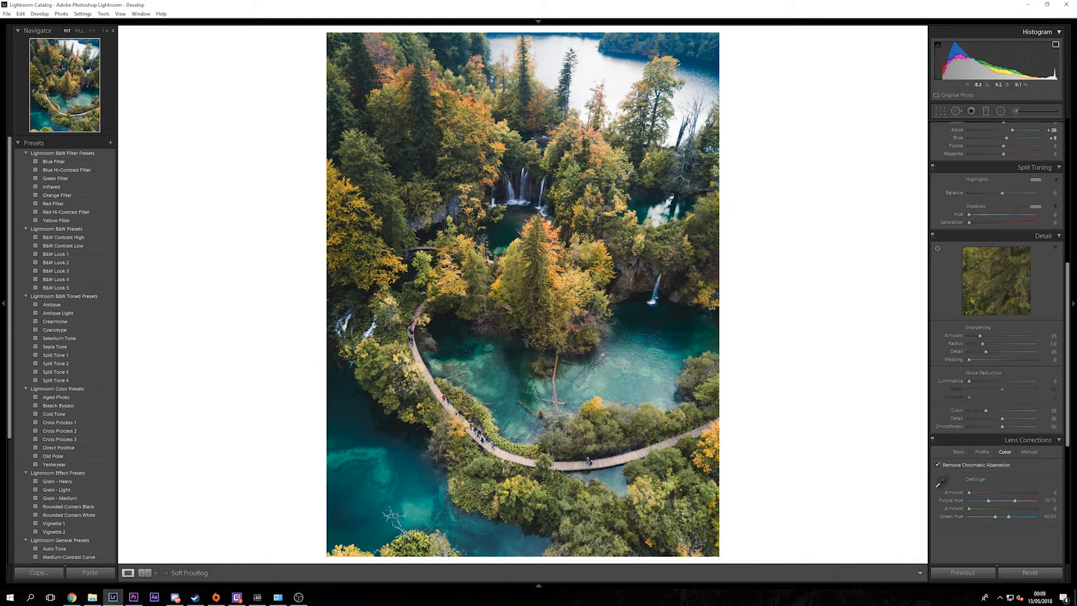
pyautogui.moveTo(581, 143); pyautogui.dragTo(536, 284)
pyautogui.press('alt')
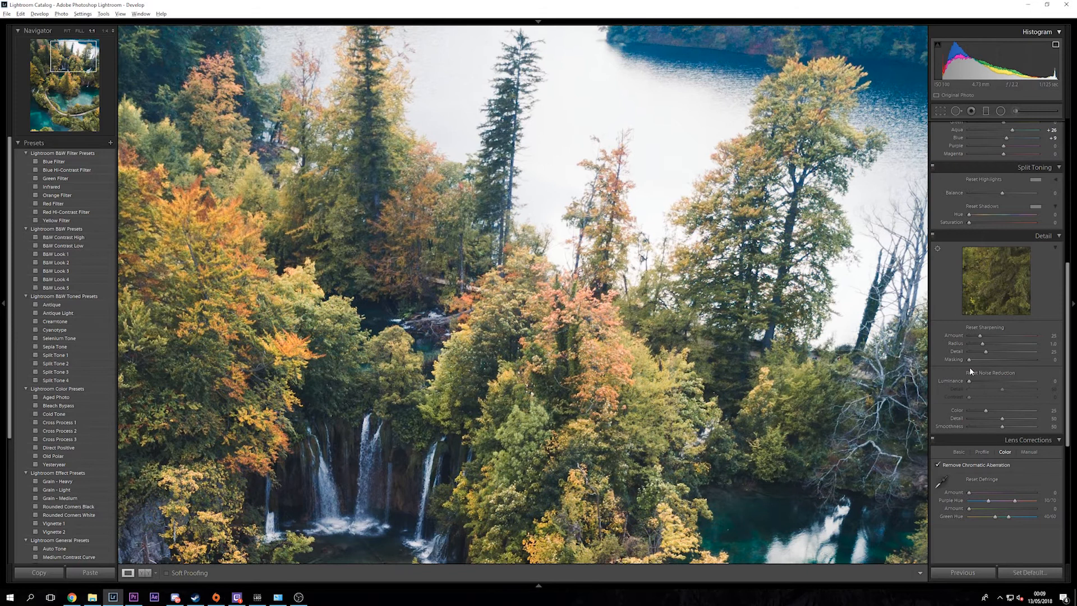
pyautogui.moveTo(970, 360); pyautogui.dragTo(1034, 365)
pyautogui.click(38, 30)
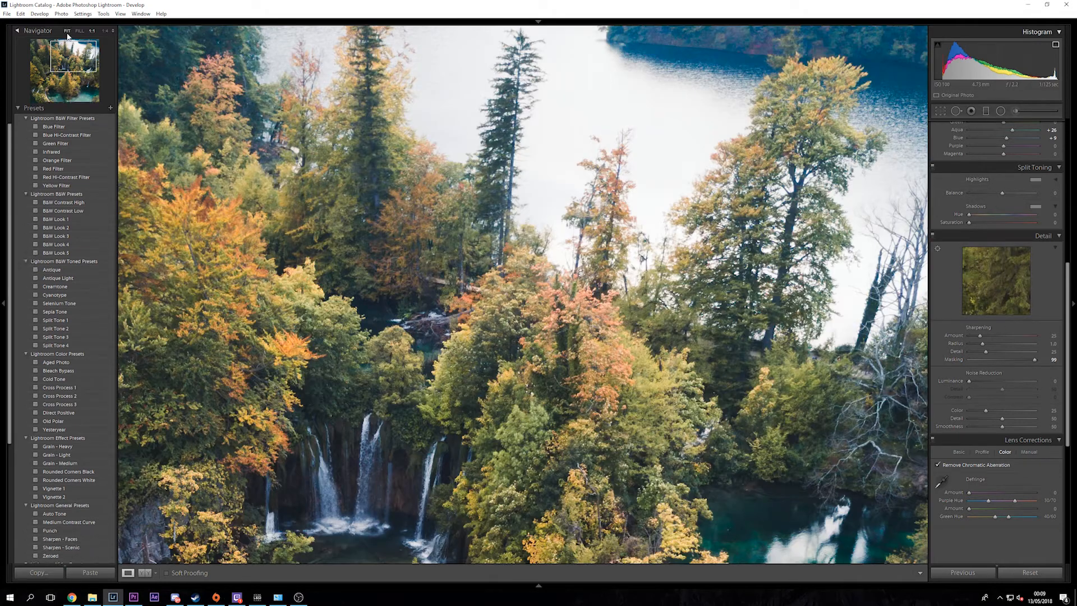
pyautogui.click(67, 30)
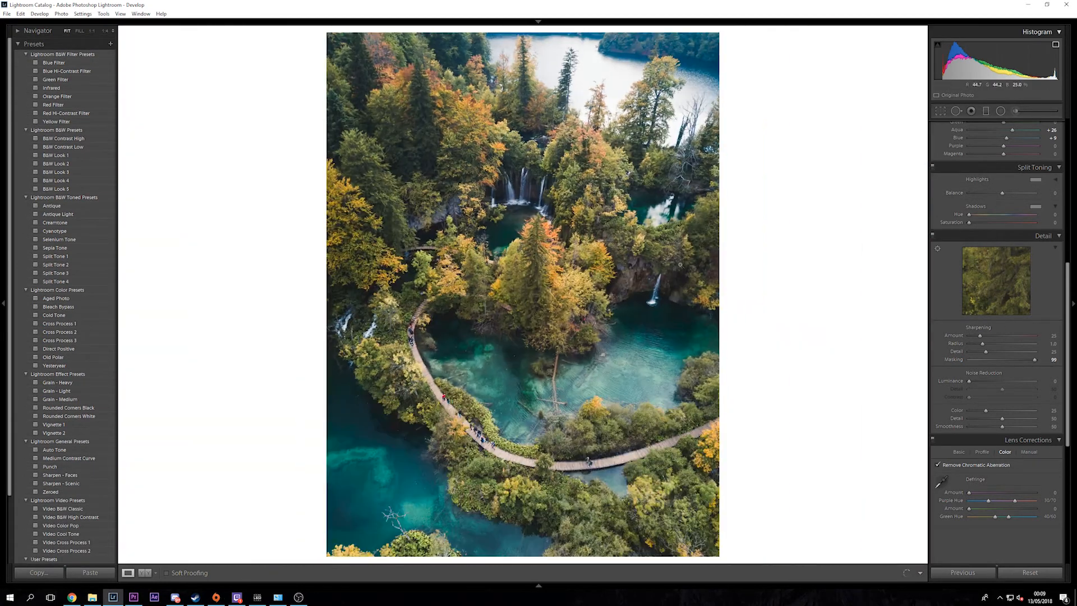
pyautogui.moveTo(1036, 359)
pyautogui.mouseDown()
pyautogui.moveTo(1005, 359)
pyautogui.moveTo(1040, 362)
pyautogui.moveTo(1023, 359)
pyautogui.mouseUp()
# Set the sharpening Detail to 53 and Amount to 66 while viewing the waterfalls close up
pyautogui.press('z')
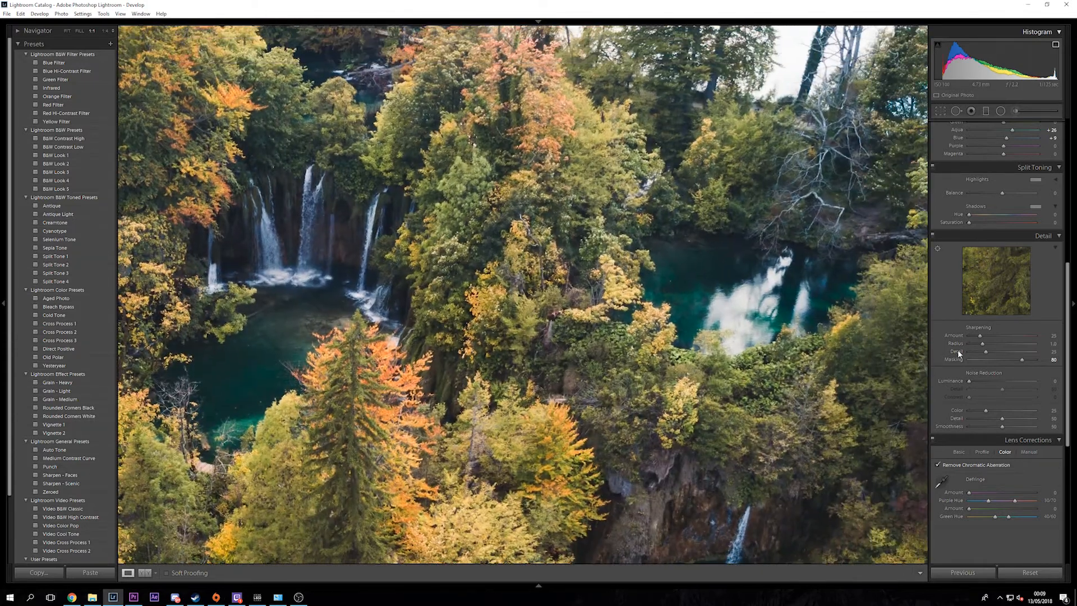
pyautogui.moveTo(989, 344)
pyautogui.mouseDown()
pyautogui.moveTo(979, 346)
pyautogui.moveTo(1004, 347)
pyautogui.mouseUp()
pyautogui.moveTo(981, 335)
pyautogui.mouseDown()
pyautogui.moveTo(1072, 341)
pyautogui.moveTo(880, 314)
pyautogui.moveTo(999, 338)
pyautogui.mouseUp()
# Add a subtle dark vignette to the whole photo with a post-crop vignetting Amount of -6
pyautogui.click(653, 197)
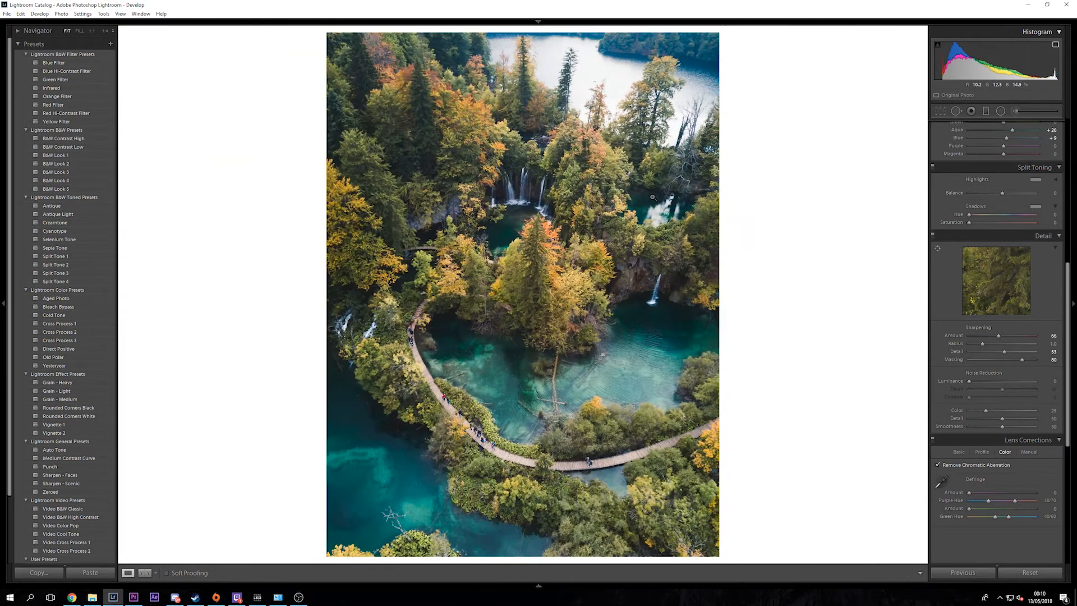
pyautogui.scroll(-5, 1002, 345)
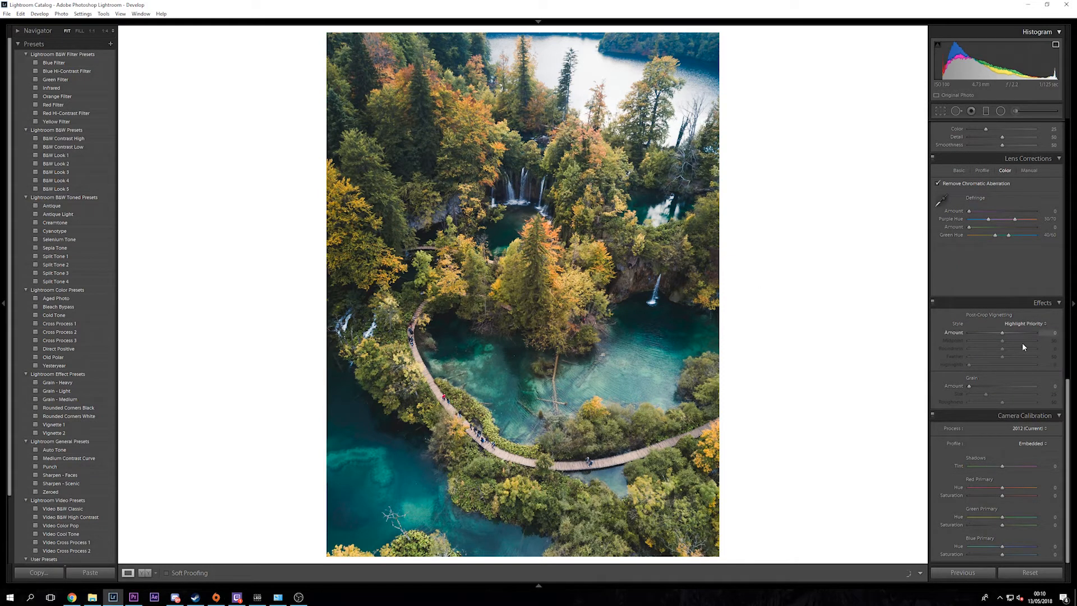
pyautogui.moveTo(1002, 332)
pyautogui.mouseDown()
pyautogui.moveTo(1011, 332)
pyautogui.moveTo(931, 332)
pyautogui.moveTo(1001, 334)
pyautogui.mouseUp()
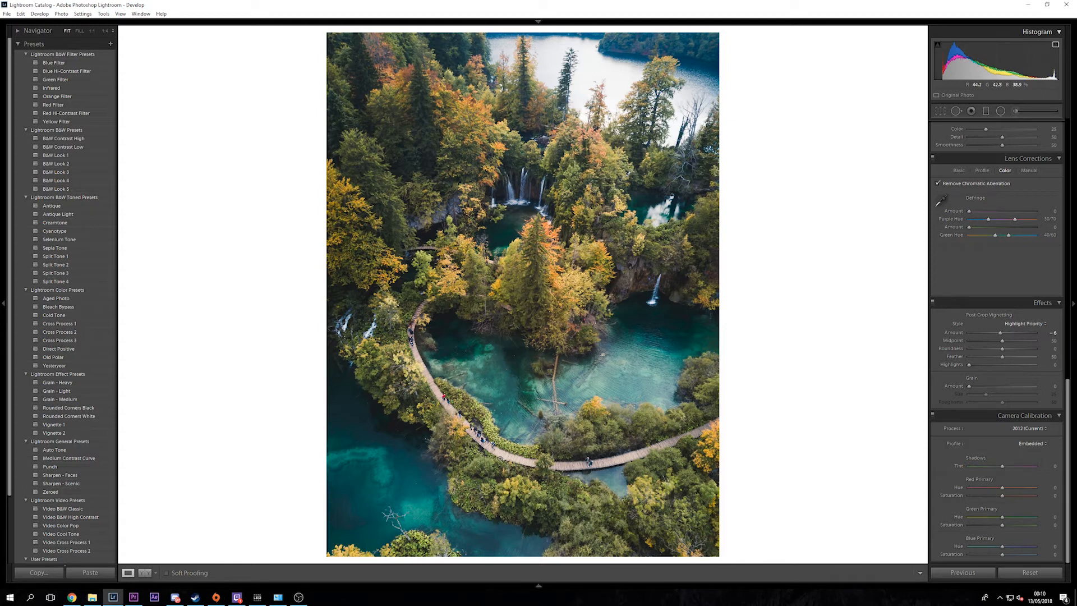
# Paint an Adjustment Brush mask along the whole wooden boardwalk with a brush size of 2.0
pyautogui.click(501, 454)
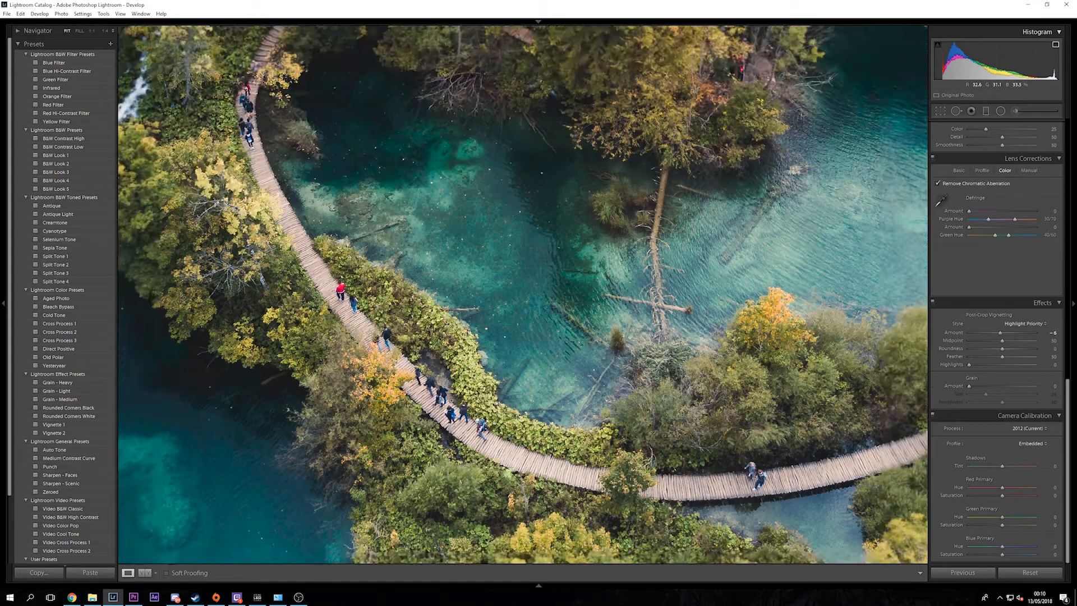
pyautogui.click(458, 404)
pyautogui.moveTo(612, 311); pyautogui.dragTo(413, 315)
pyautogui.press('k')
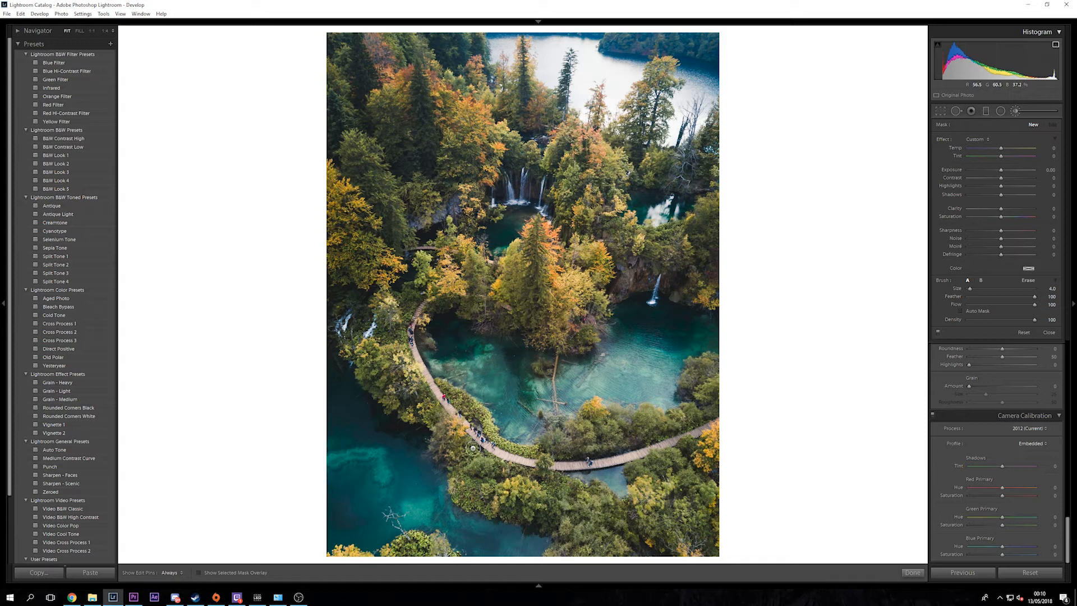
pyautogui.scroll(-3, 473, 449)
pyautogui.scroll(1, 494, 449)
pyautogui.press('h')
pyautogui.moveTo(430, 299); pyautogui.dragTo(436, 294)
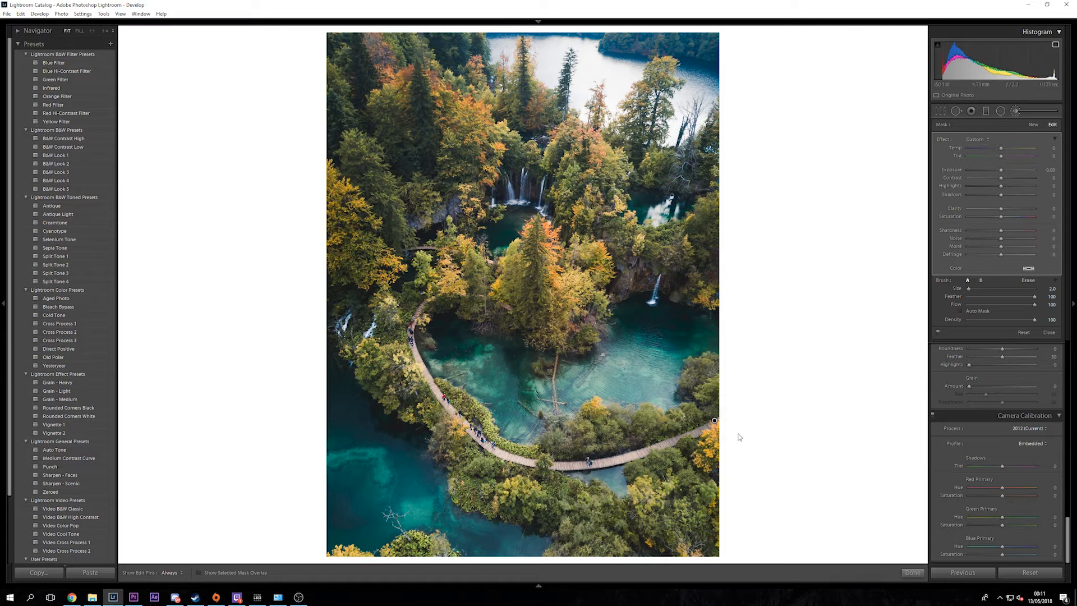
# Set the boardwalk mask to Exposure -0.30, Contrast 20, Shadows -58, Clarity 15 and Sharpness 10
pyautogui.moveTo(715, 420)
pyautogui.moveTo(1019, 171); pyautogui.dragTo(998, 171)
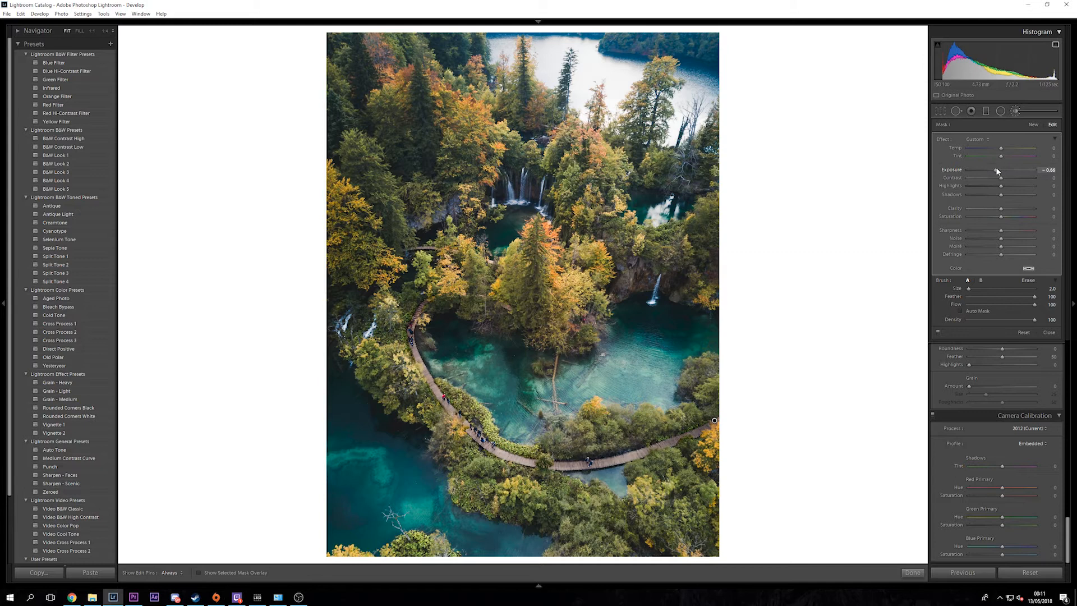
pyautogui.doubleClick(997, 170)
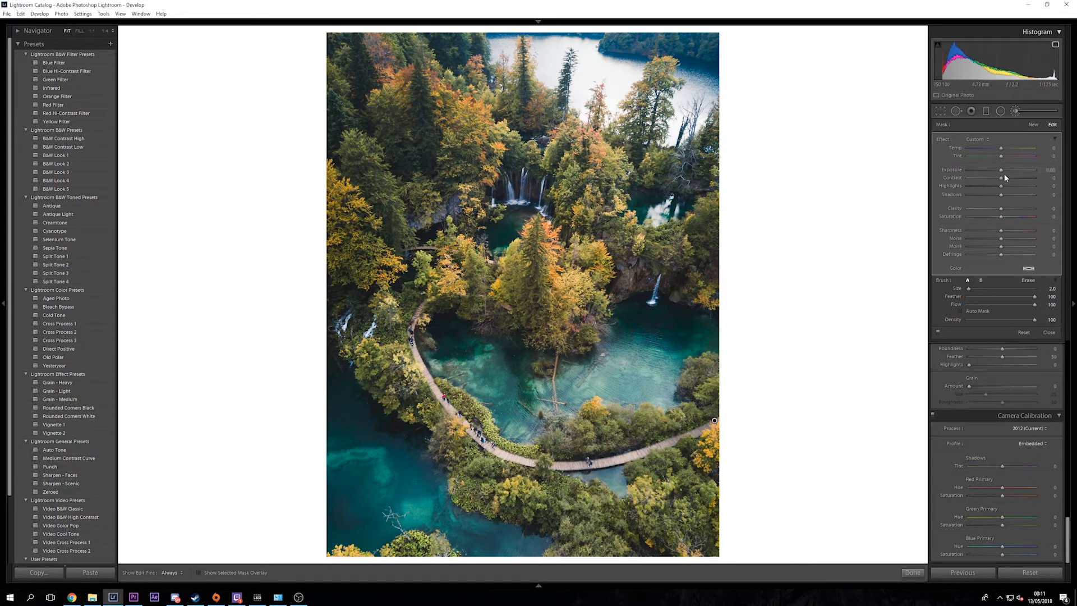
pyautogui.moveTo(1002, 208); pyautogui.dragTo(1004, 234)
pyautogui.moveTo(1002, 194); pyautogui.dragTo(999, 168)
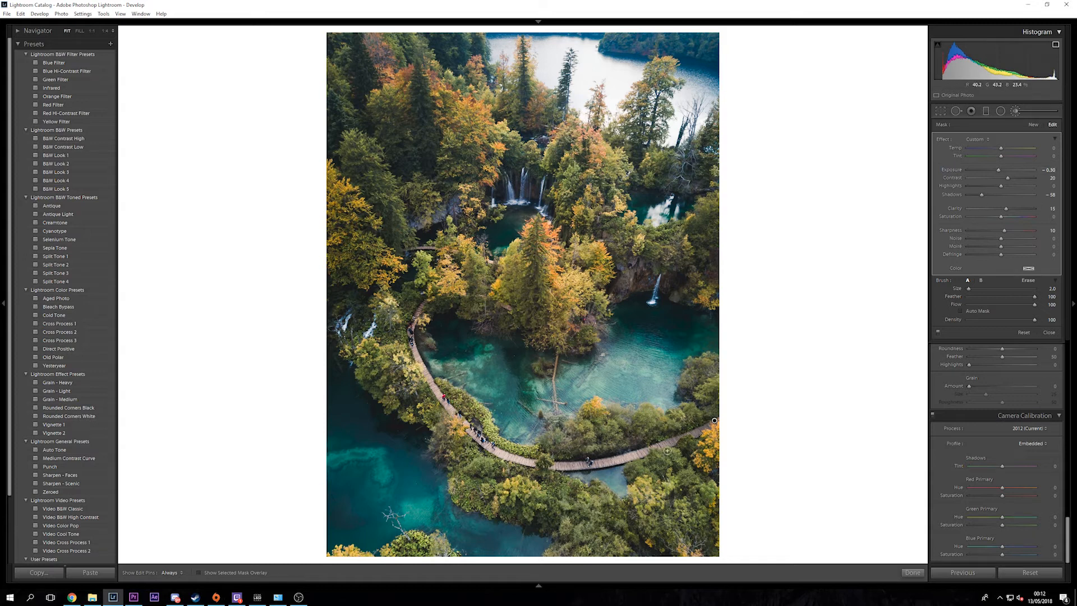
# Refine the boardwalk mask at close range to Exposure -0.25, Contrast 28, Highlights 16, Shadows -19 and Clarity 10
pyautogui.click(91, 32)
pyautogui.click(92, 32)
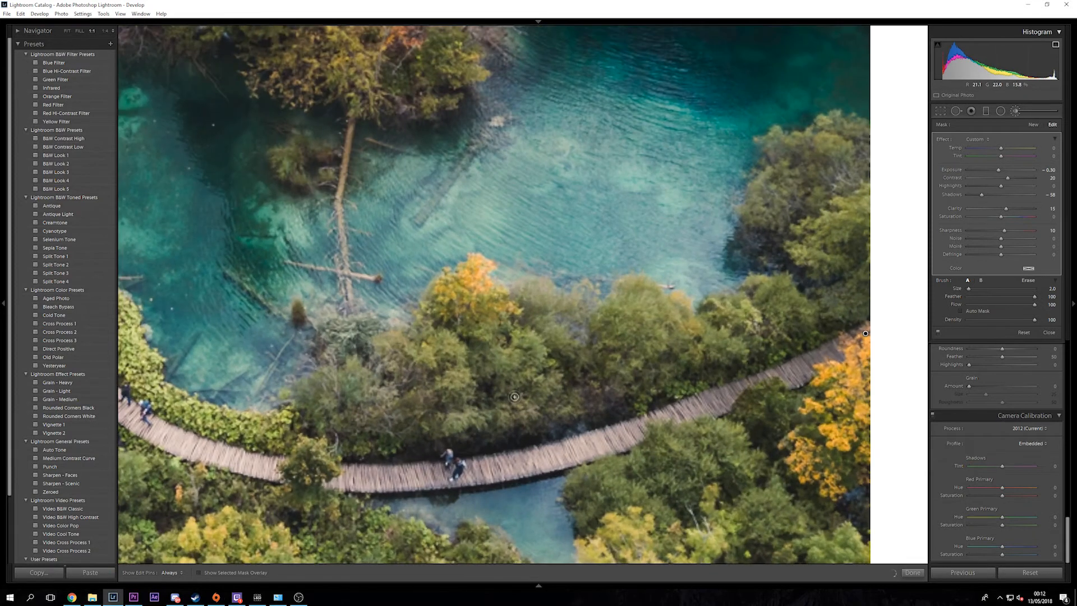
pyautogui.moveTo(536, 441); pyautogui.dragTo(616, 409)
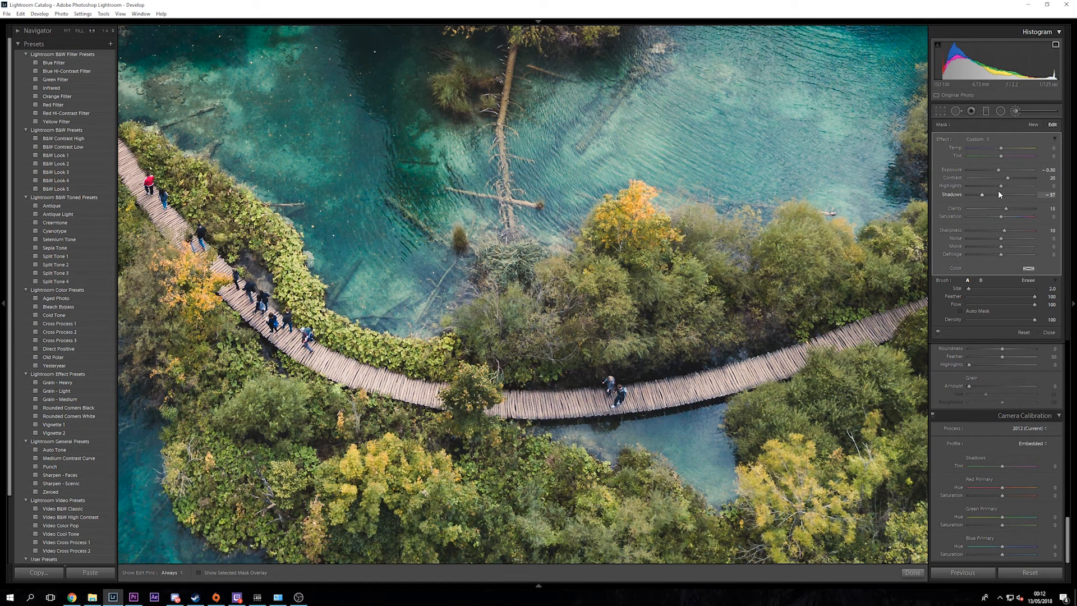
pyautogui.moveTo(1003, 179); pyautogui.dragTo(1002, 171)
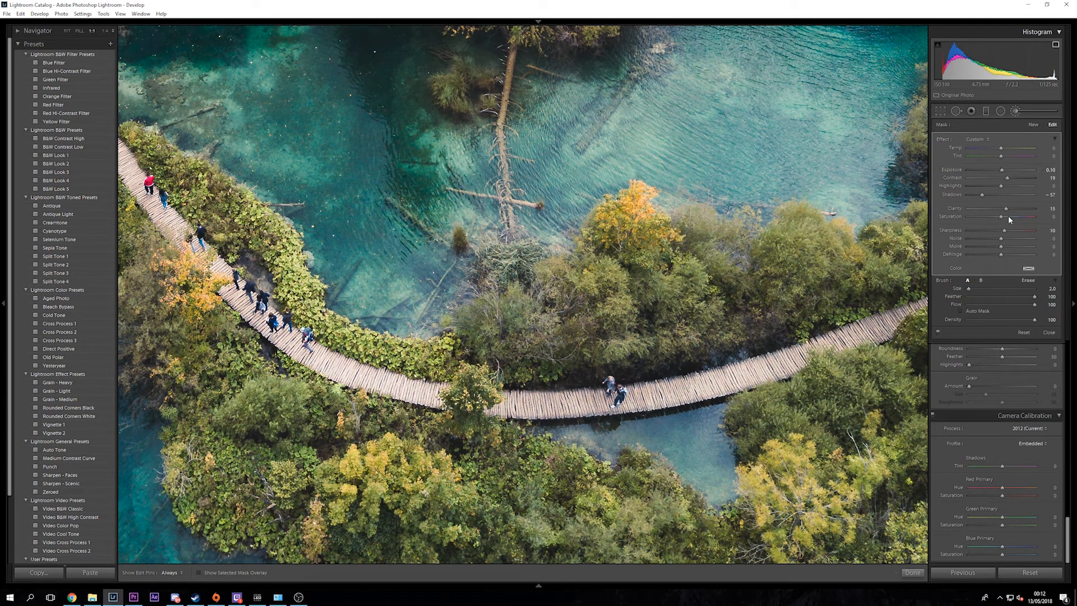
pyautogui.moveTo(1006, 210)
pyautogui.mouseDown()
pyautogui.moveTo(987, 210)
pyautogui.moveTo(1014, 211)
pyautogui.moveTo(1003, 212)
pyautogui.moveTo(998, 195)
pyautogui.moveTo(1010, 195)
pyautogui.mouseUp()
pyautogui.moveTo(1012, 176)
pyautogui.mouseDown()
pyautogui.moveTo(1039, 178)
pyautogui.moveTo(974, 169)
pyautogui.moveTo(1011, 177)
pyautogui.moveTo(1000, 174)
pyautogui.mouseUp()
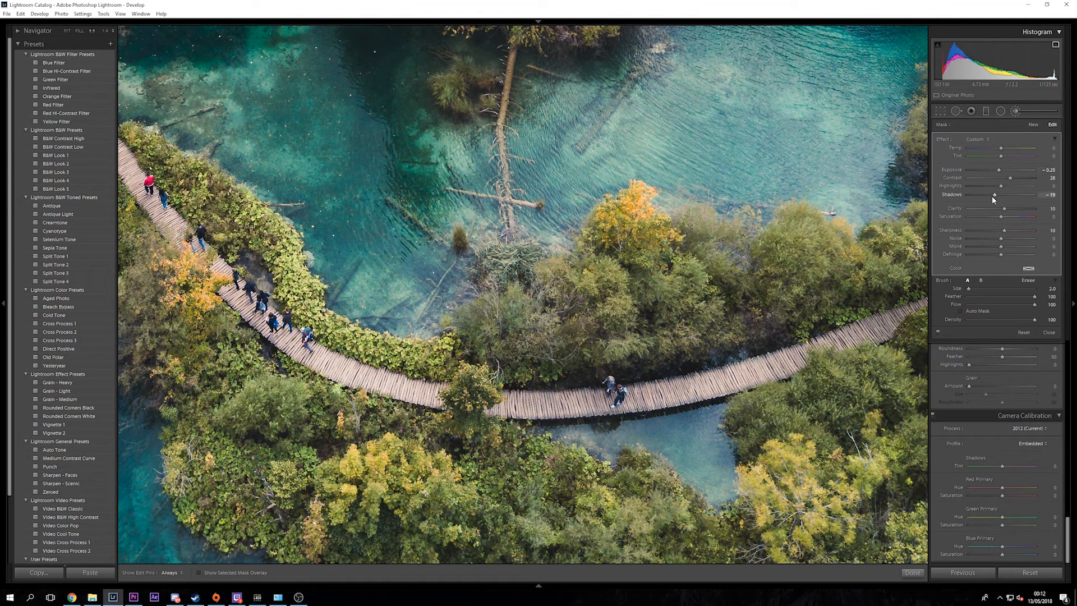
pyautogui.moveTo(1002, 186); pyautogui.dragTo(1009, 186)
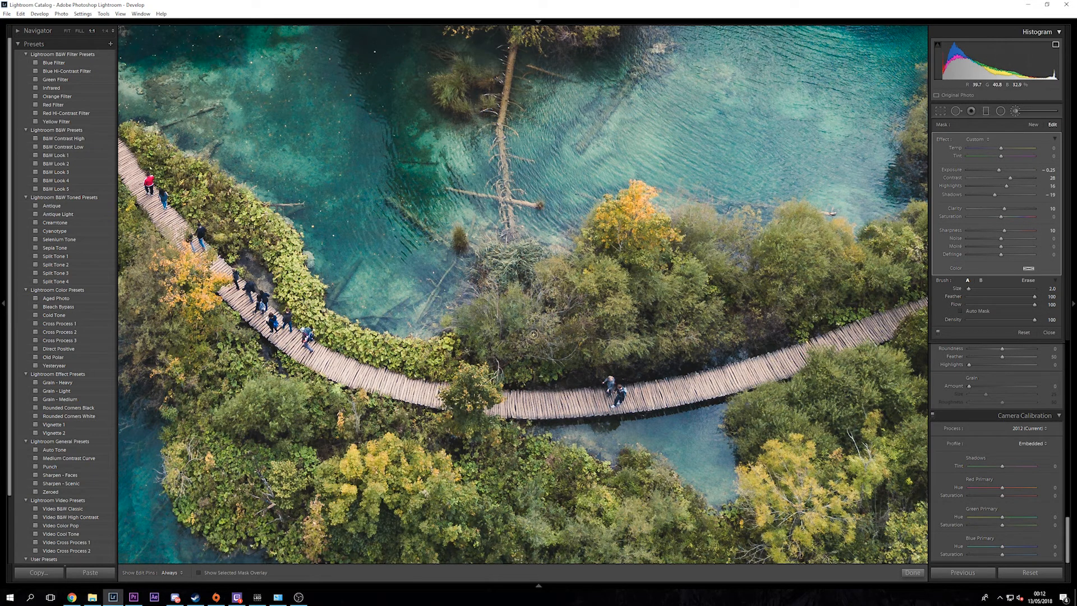
# Compare the whole edited photo side by side with its original version, then return to the single view
pyautogui.click(67, 31)
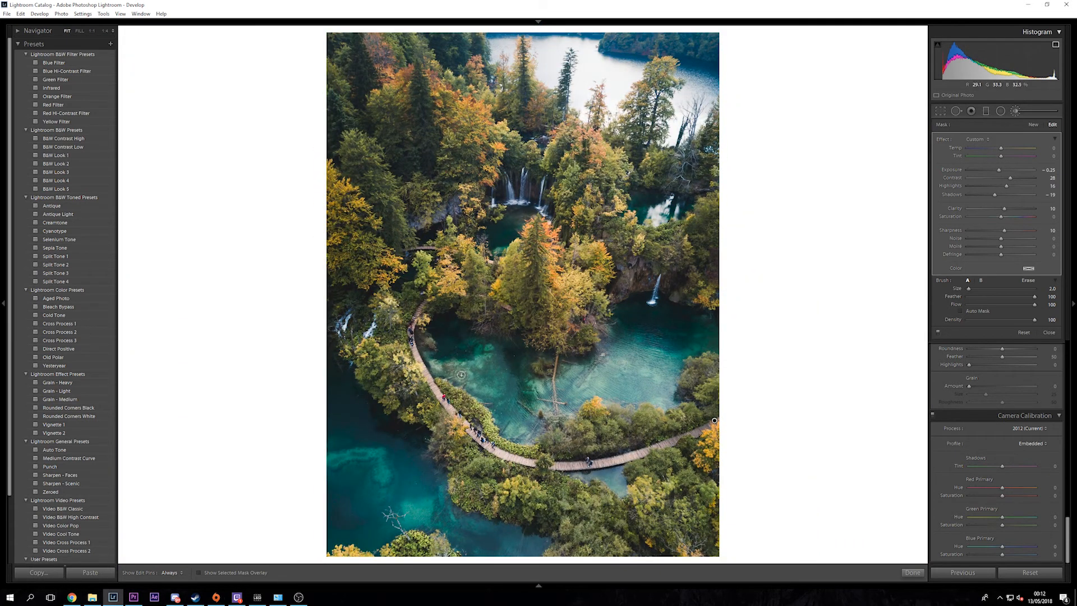
pyautogui.press('y')
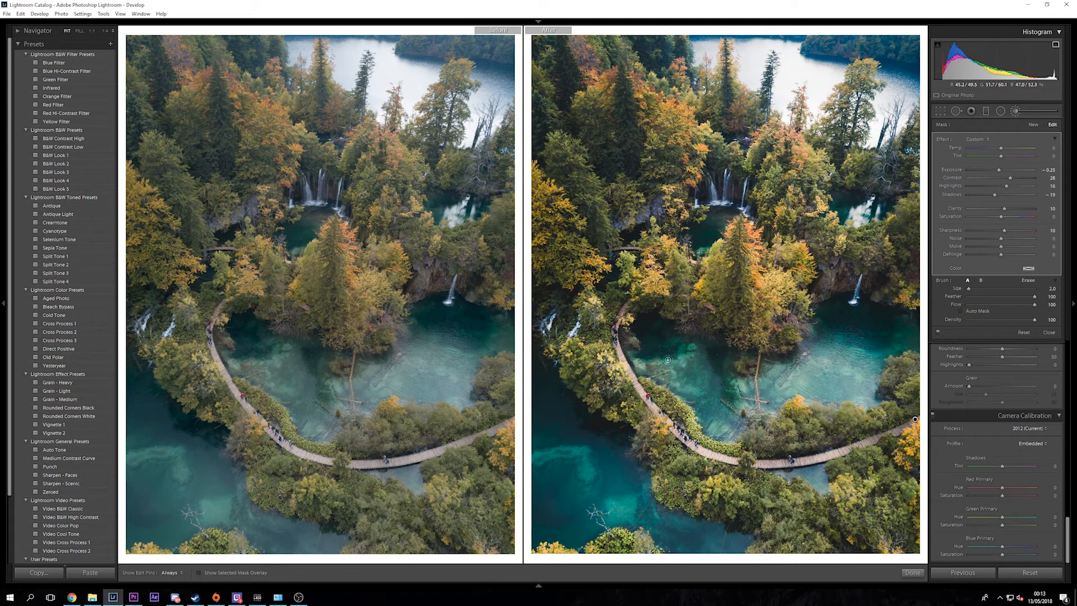
pyautogui.press('y')
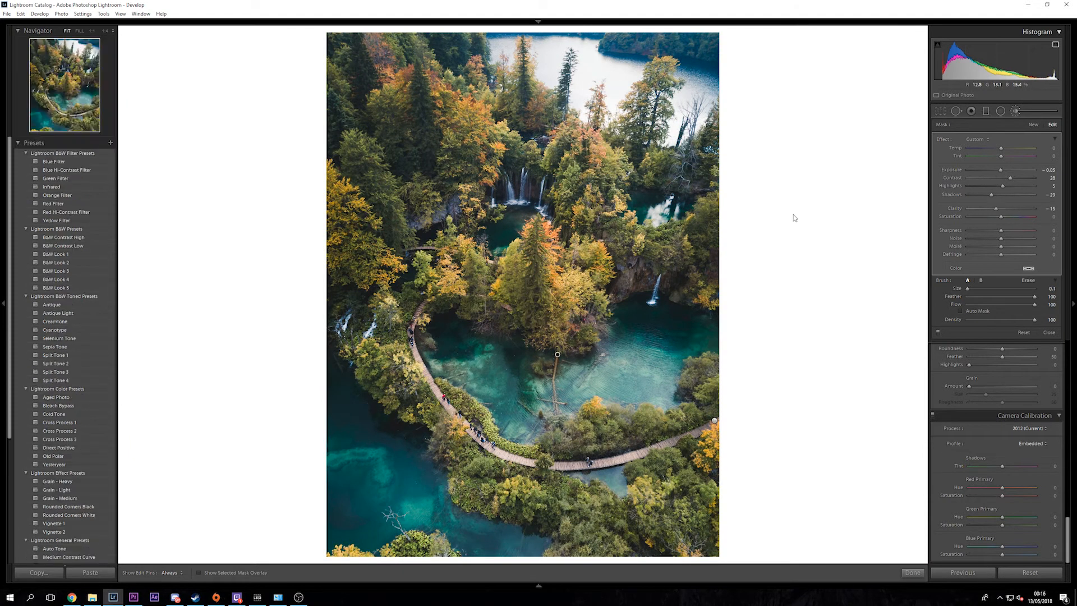
# Tint the shadows blue in Split Toning with Hue 212 and Saturation 21
pyautogui.scroll(3, 958, 372)
pyautogui.scroll(5, 957, 387)
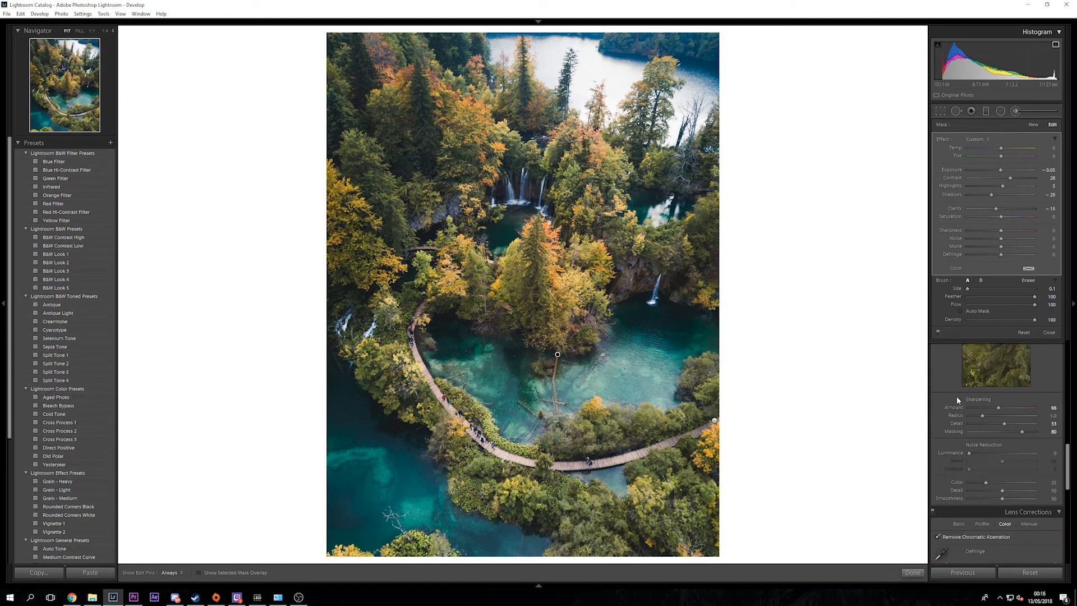
pyautogui.scroll(4, 951, 397)
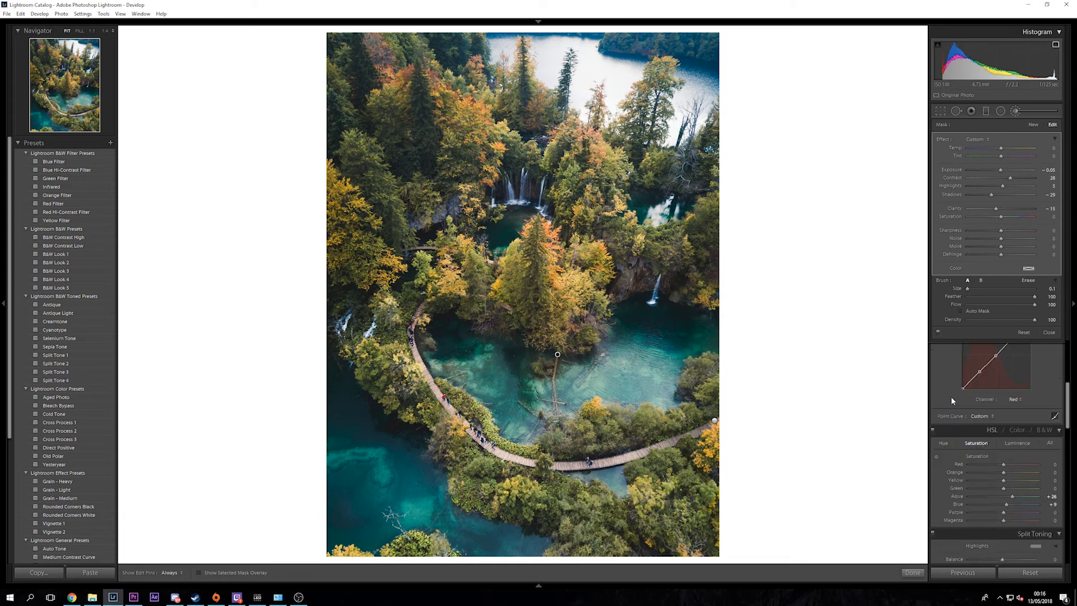
pyautogui.scroll(-1, 951, 396)
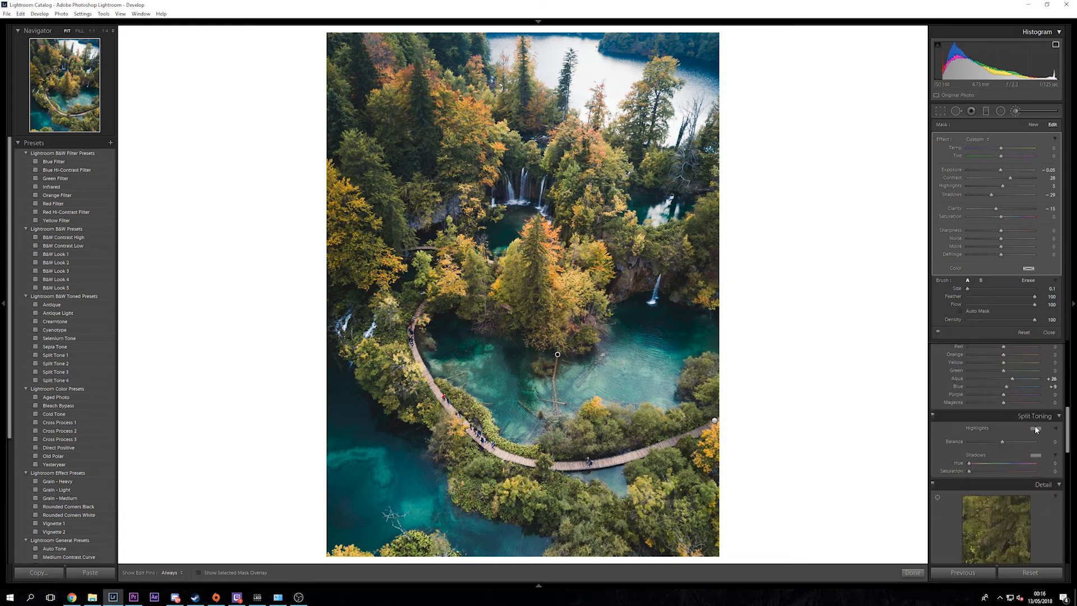
pyautogui.click(1036, 455)
pyautogui.click(891, 474)
pyautogui.moveTo(908, 470); pyautogui.dragTo(955, 466)
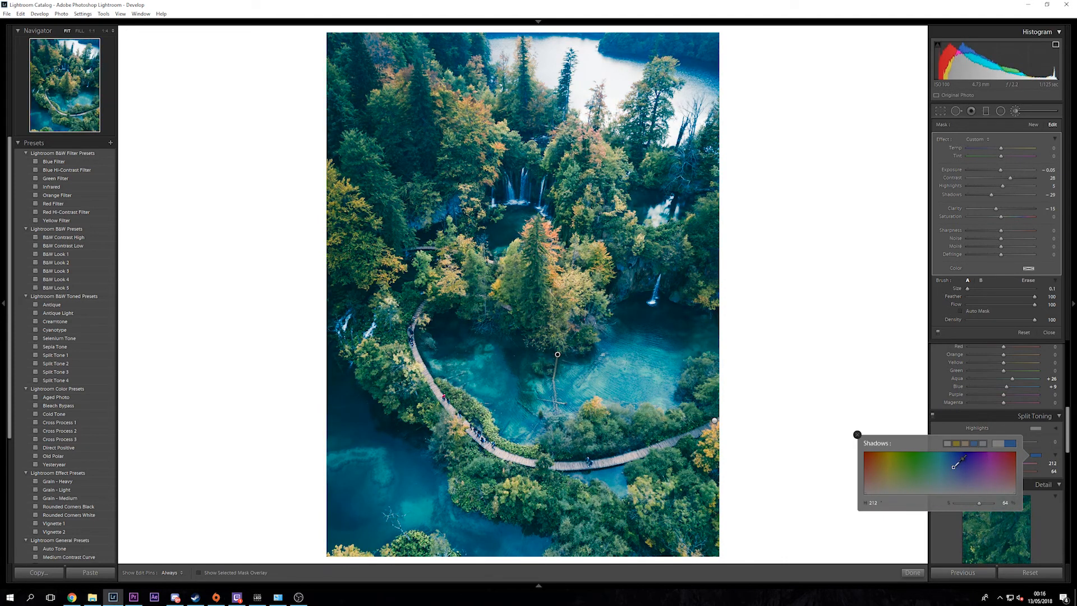
pyautogui.moveTo(979, 502)
pyautogui.mouseDown()
pyautogui.moveTo(949, 503)
pyautogui.moveTo(996, 501)
pyautogui.mouseUp()
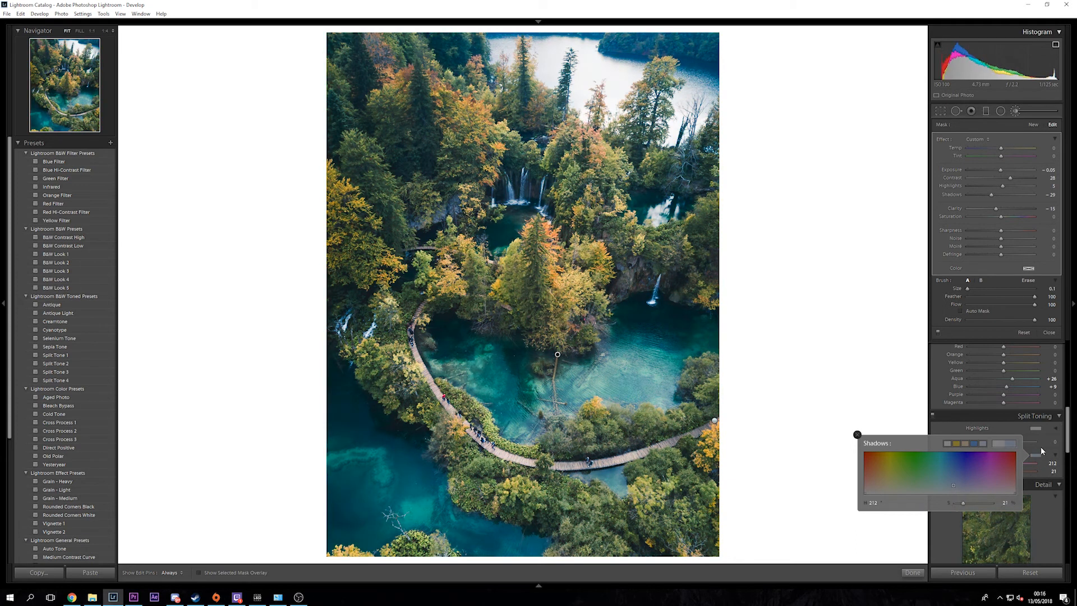
# Tint the split toning highlights golden with Hue 45 and Saturation 40, and shift the Balance to -25
pyautogui.click(1036, 429)
pyautogui.click(885, 441)
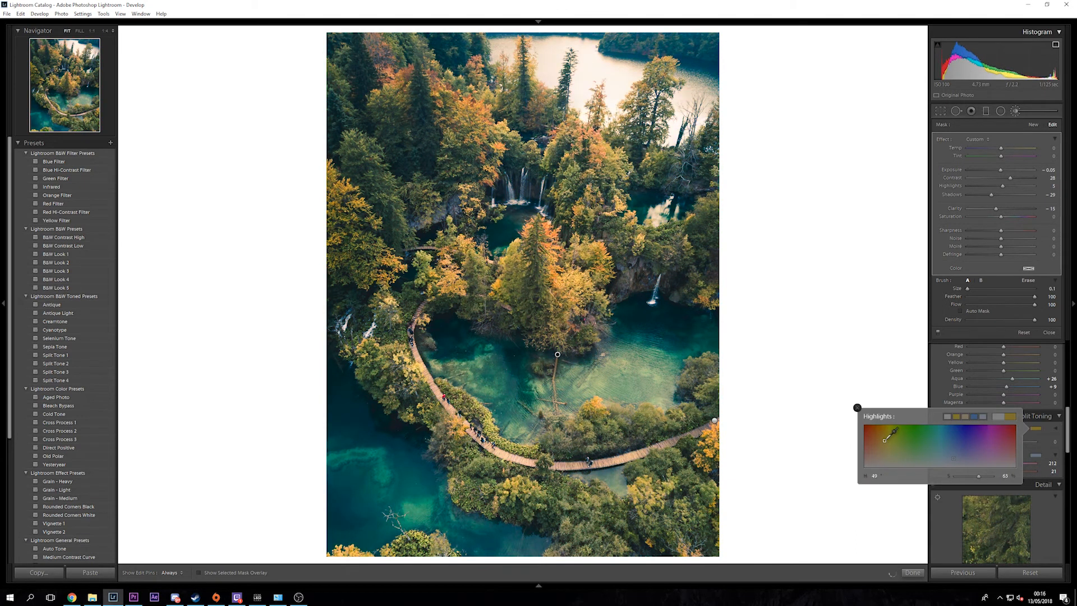
pyautogui.moveTo(886, 440)
pyautogui.mouseDown()
pyautogui.moveTo(885, 429)
pyautogui.moveTo(880, 446)
pyautogui.moveTo(877, 436)
pyautogui.moveTo(880, 446)
pyautogui.moveTo(890, 426)
pyautogui.mouseUp()
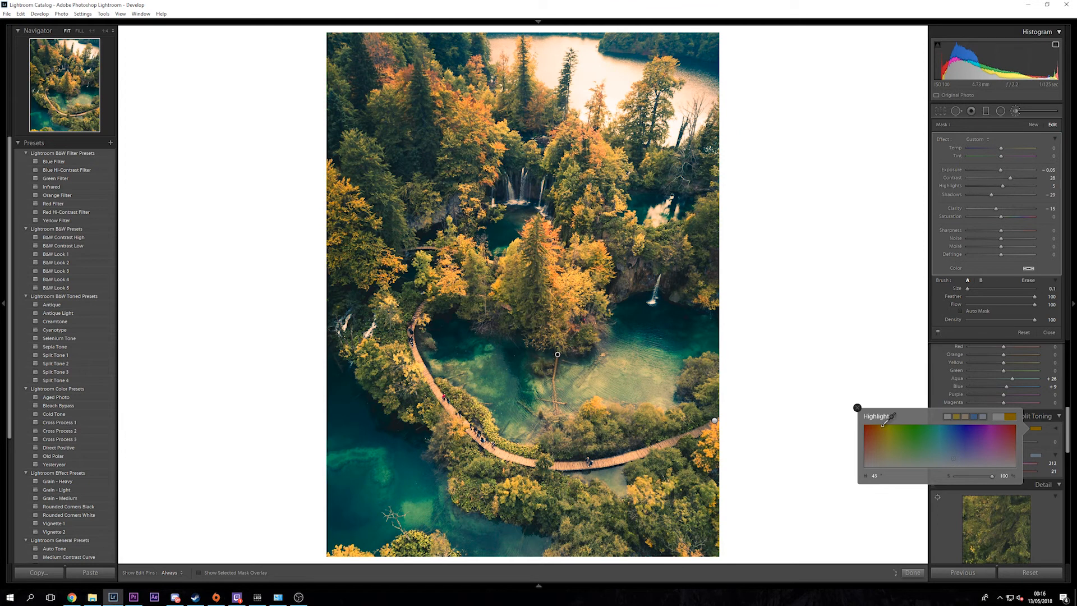
pyautogui.moveTo(884, 424)
pyautogui.mouseDown()
pyautogui.moveTo(875, 438)
pyautogui.moveTo(890, 446)
pyautogui.moveTo(897, 426)
pyautogui.moveTo(883, 427)
pyautogui.mouseUp()
pyautogui.click(1041, 449)
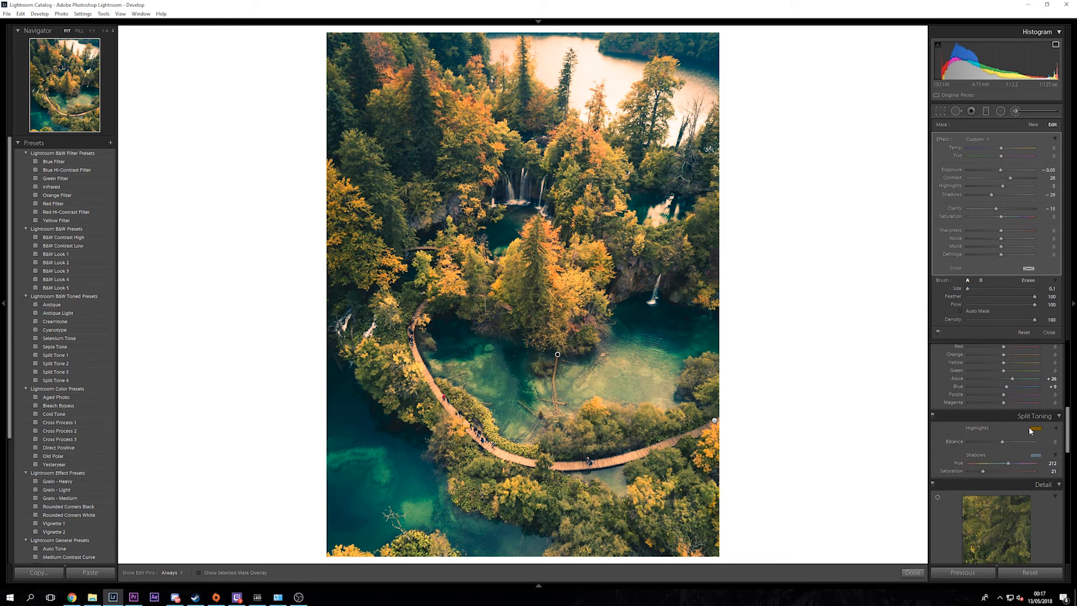
pyautogui.click(1033, 430)
pyautogui.moveTo(989, 479)
pyautogui.mouseDown()
pyautogui.moveTo(935, 476)
pyautogui.moveTo(973, 477)
pyautogui.mouseUp()
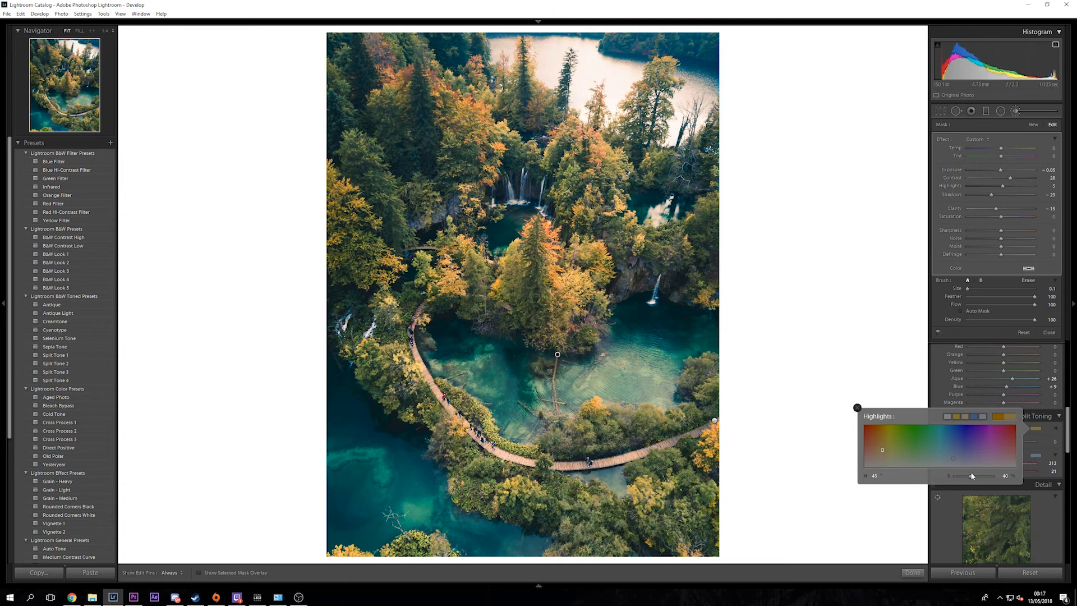
pyautogui.click(1041, 452)
pyautogui.moveTo(1021, 442); pyautogui.dragTo(996, 449)
# Compare the photo with and without split toning by switching the effect off and on repeatedly
pyautogui.click(933, 416)
pyautogui.click(933, 417)
pyautogui.click(932, 417)
pyautogui.click(933, 416)
pyautogui.click(933, 416)
pyautogui.click(933, 417)
pyautogui.click(933, 416)
pyautogui.click(933, 417)
pyautogui.click(933, 416)
pyautogui.click(933, 417)
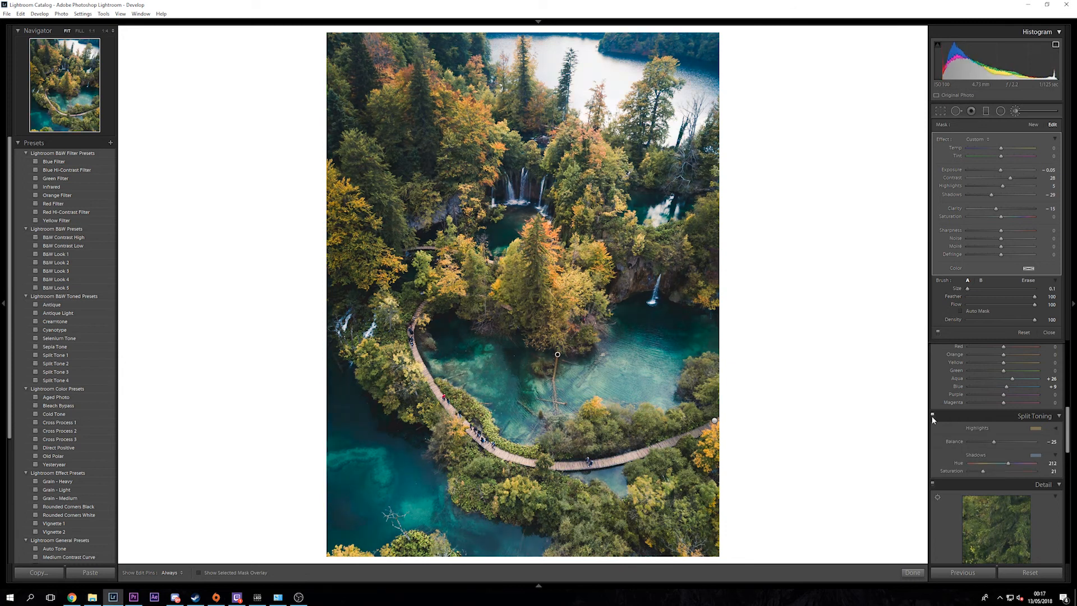
pyautogui.click(932, 416)
pyautogui.click(933, 416)
pyautogui.click(933, 417)
pyautogui.click(933, 416)
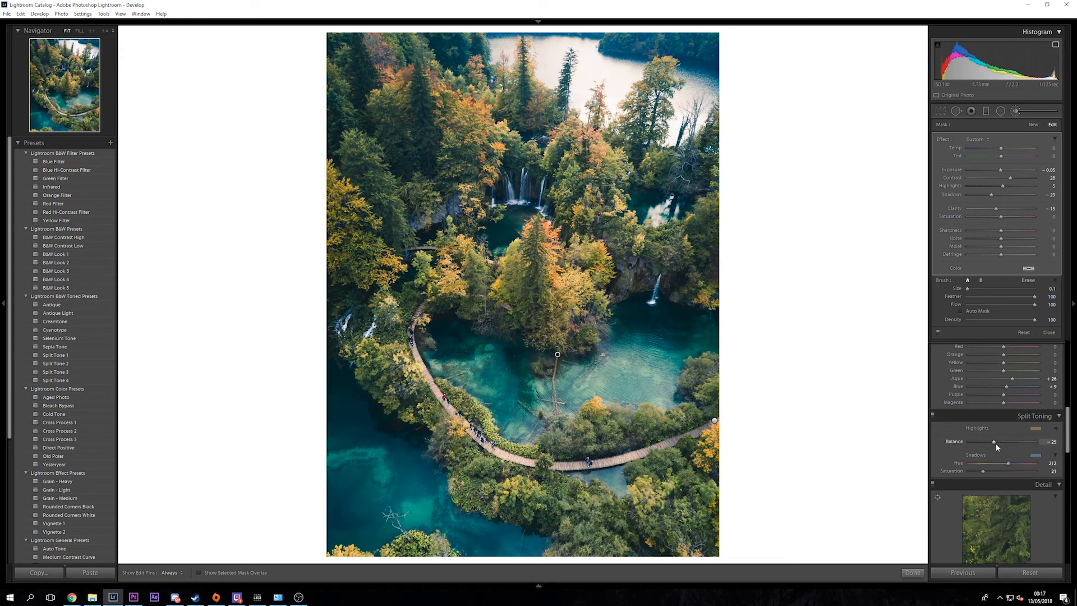
# Fine-tune the split toning Balance to -24 and soften the highlights tint to a less saturated yellow
pyautogui.moveTo(995, 441); pyautogui.dragTo(994, 441)
pyautogui.click(1036, 429)
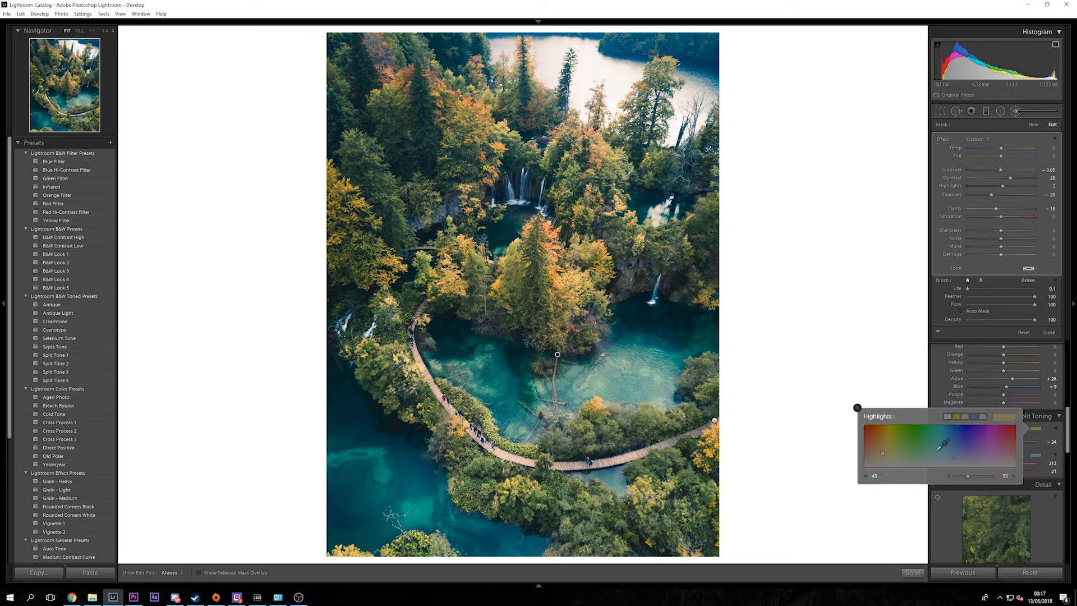
pyautogui.click(882, 451)
pyautogui.moveTo(881, 450); pyautogui.dragTo(886, 457)
pyautogui.click(1051, 426)
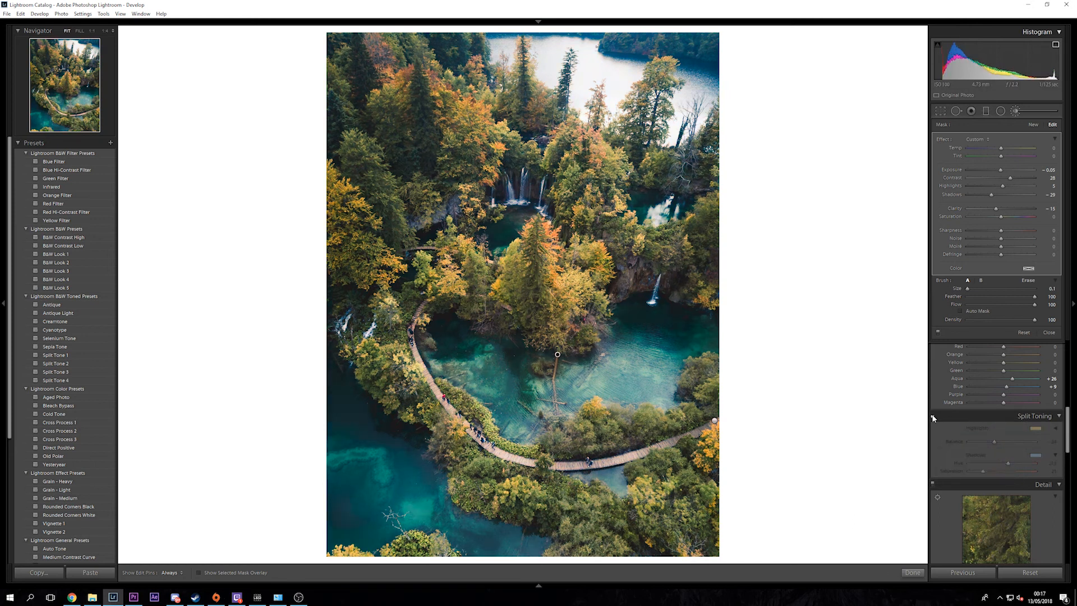